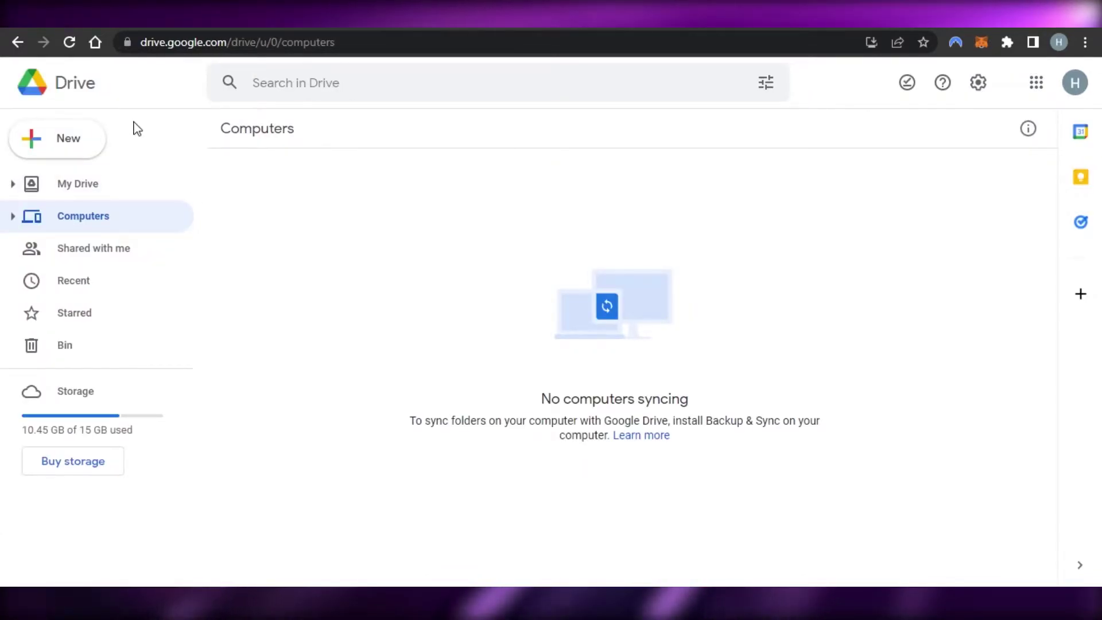
From Drive's New > More menu, start a new Google Site to reach the template page.
left_click(65, 139)
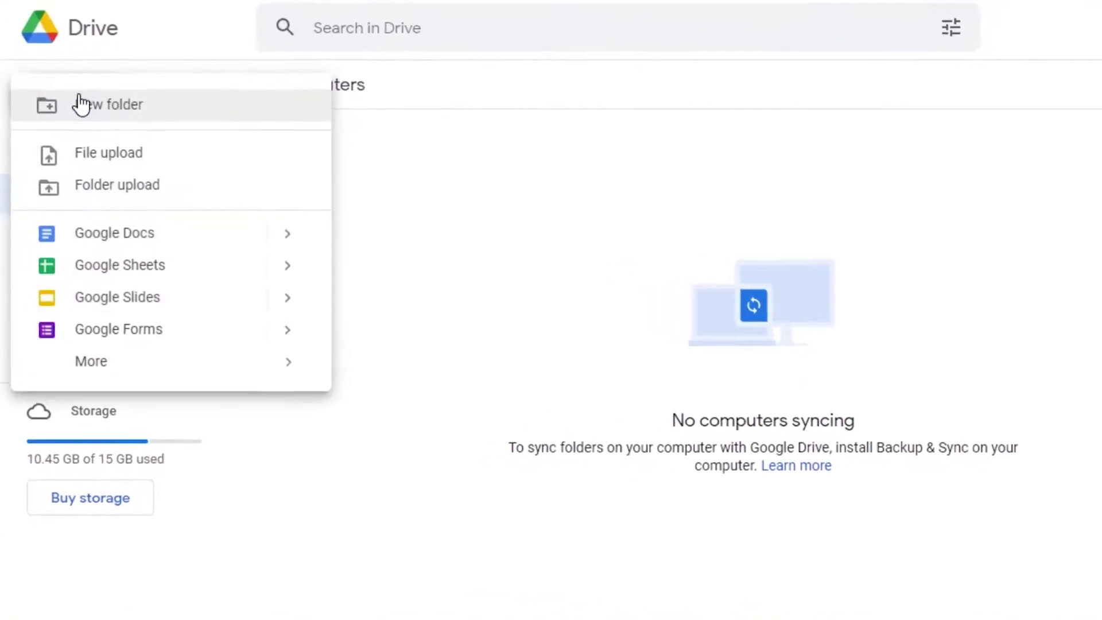
mouse_move(126, 379)
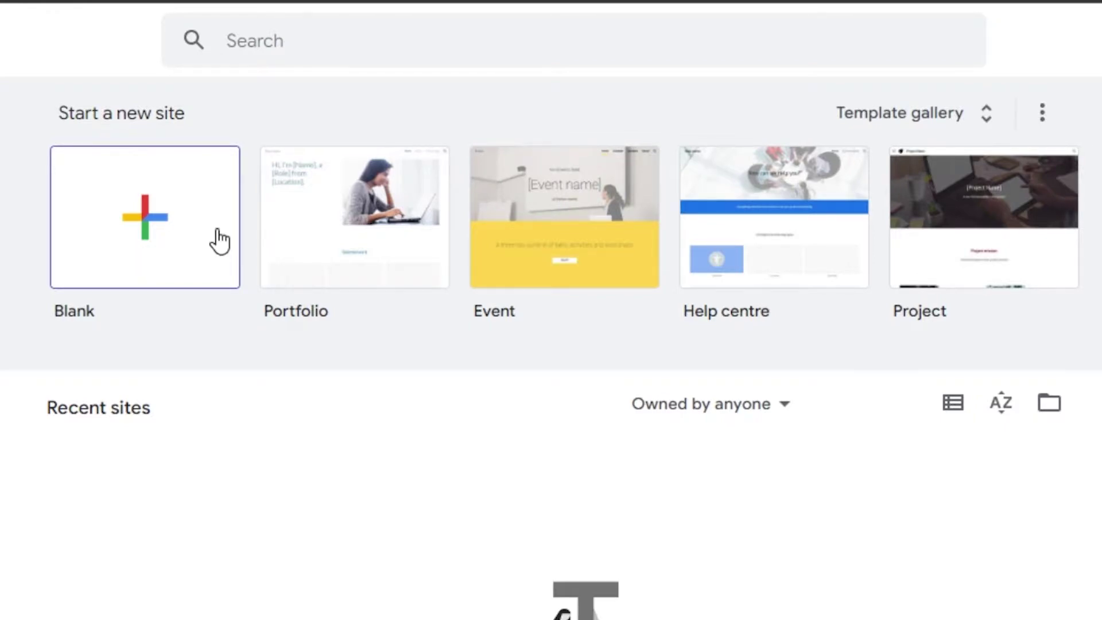
Create a site from the Portfolio template and name its document 'Test Personal Website'.
left_click(373, 284)
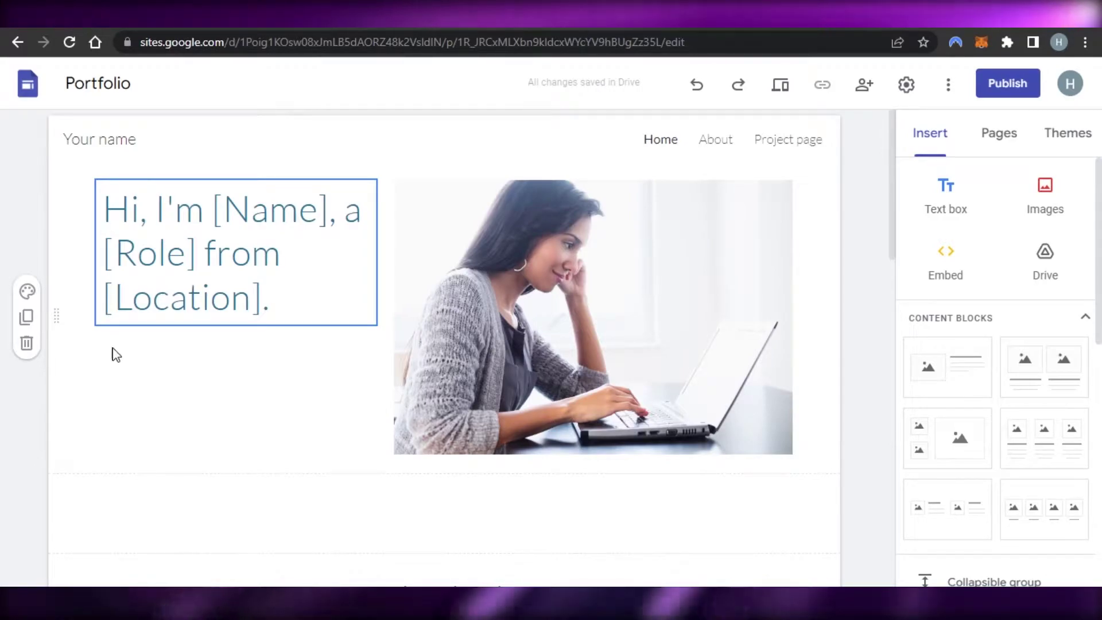
left_click_drag(891, 182, 802, 148)
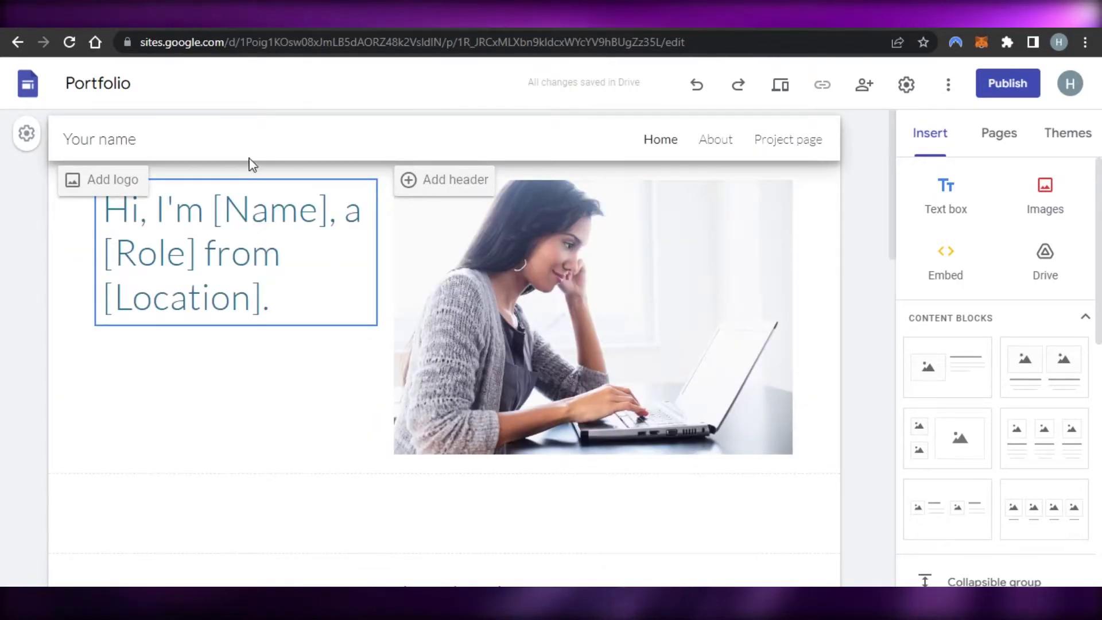
left_click(132, 85)
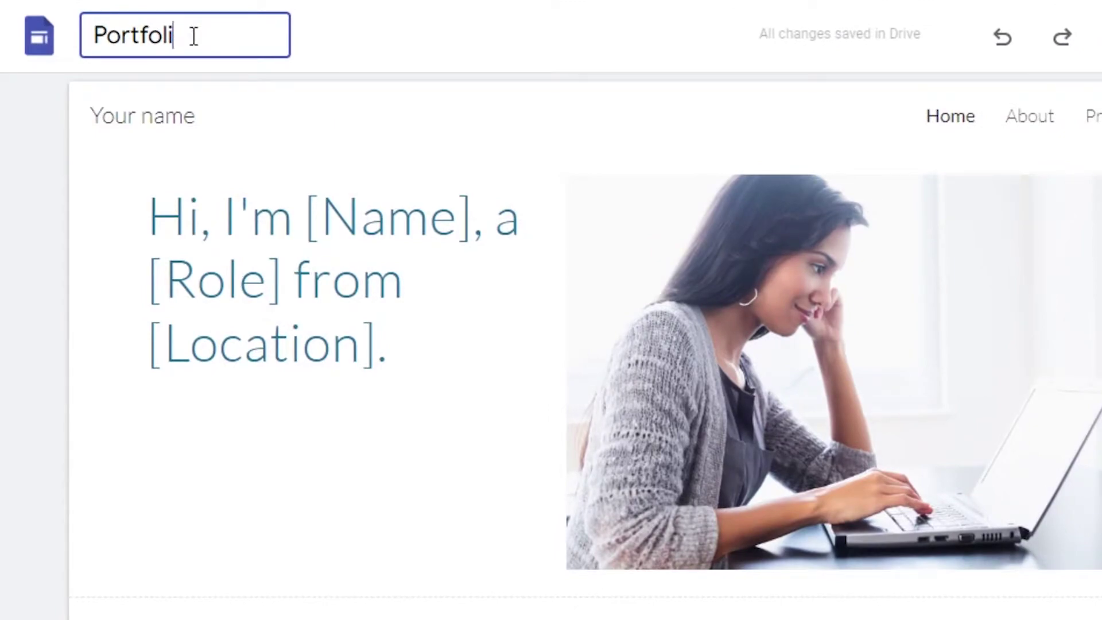
key("BackSpace")
key("BackSpace")
key("BackSpace")
key("BackSpace")
key("BackSpace")
key("BackSpace")
key("BackSpace")
key("BackSpace")
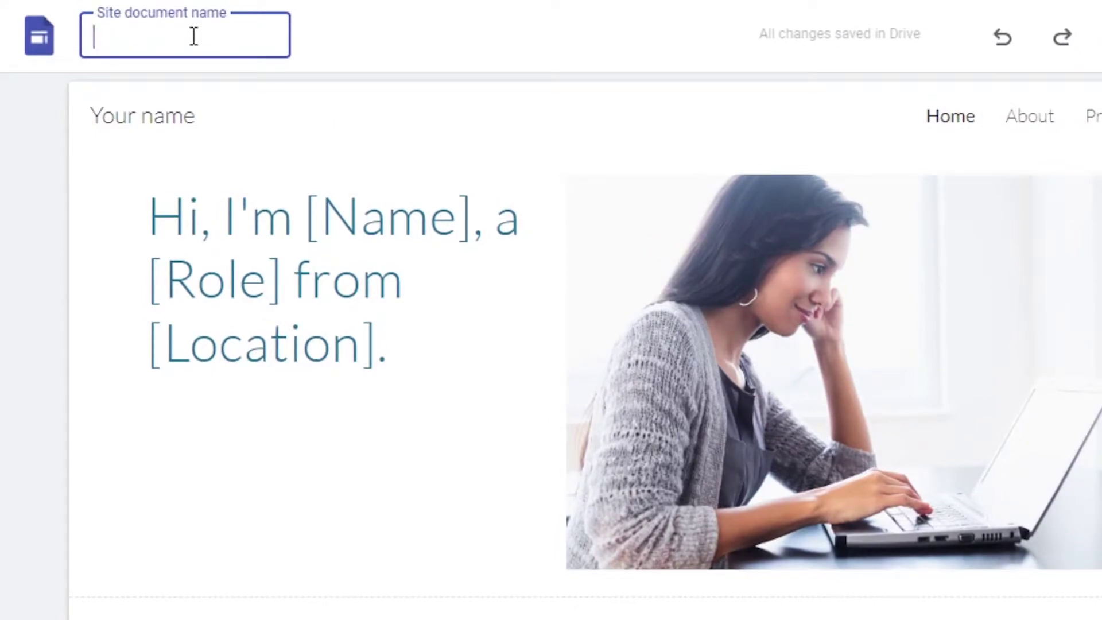
type("R")
key("BackSpace")
type("Test Personal Website")
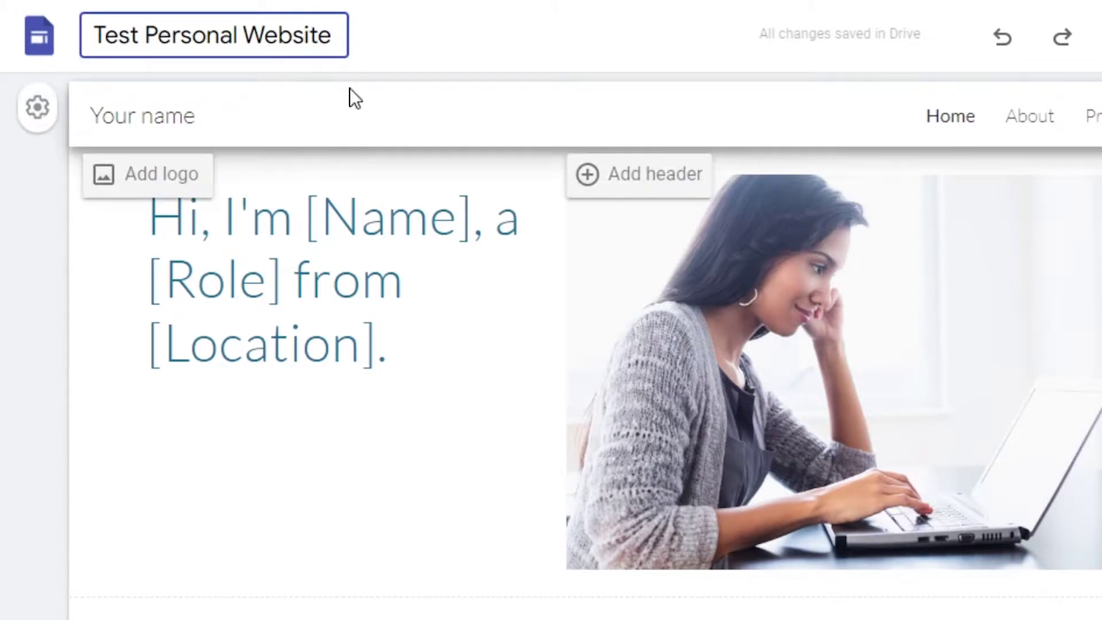
Replace the header's 'Your name' placeholder with the site name 'The Social Guide'.
left_click(197, 109)
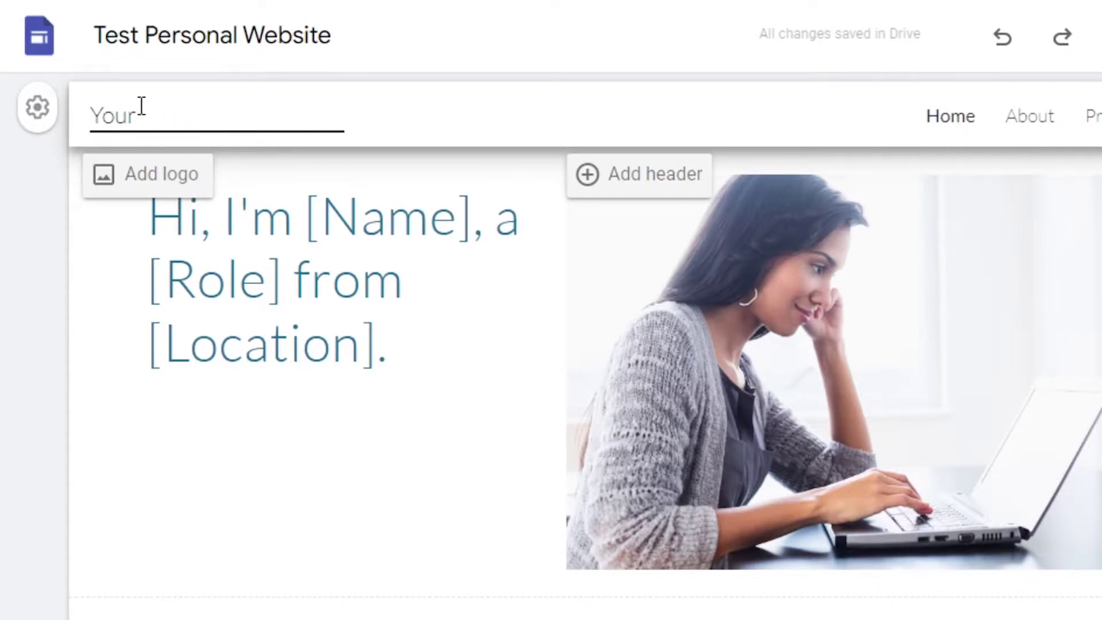
key("BackSpace")
key("BackSpace")
key("BackSpace")
key("BackSpace")
type("The Social Guide")
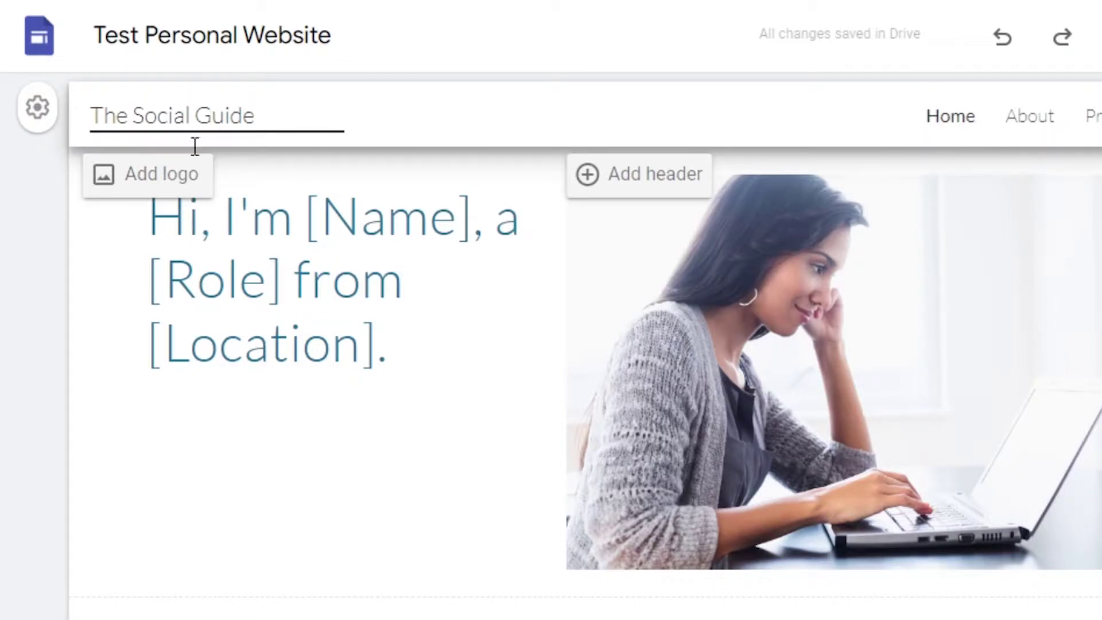
left_click(172, 182)
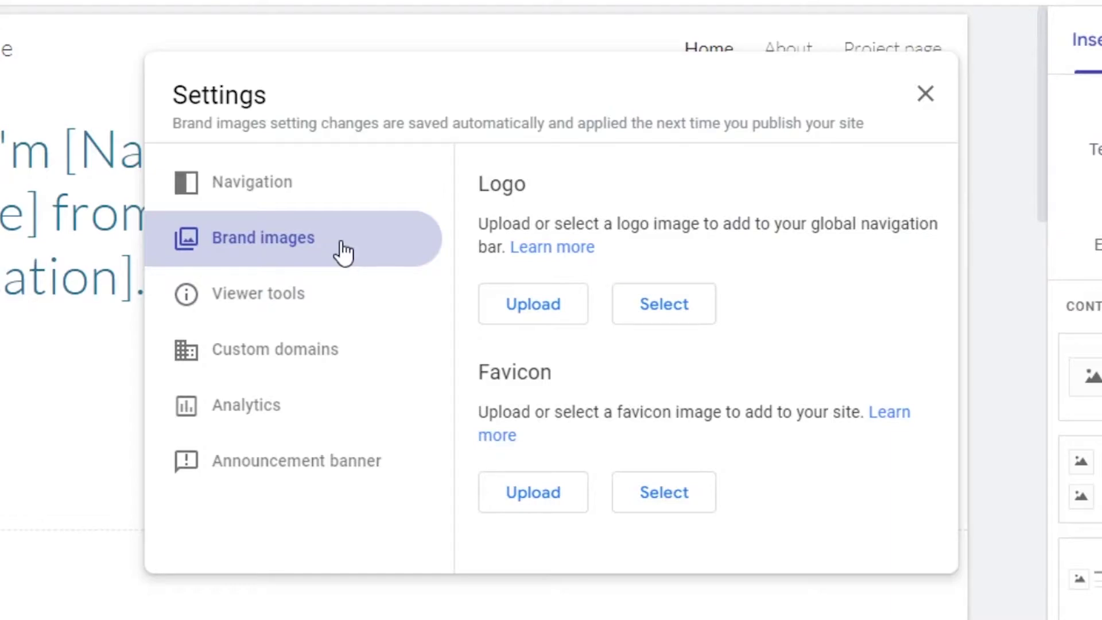
Upload a pink image as the site logo under Brand images and close Settings.
left_click(545, 316)
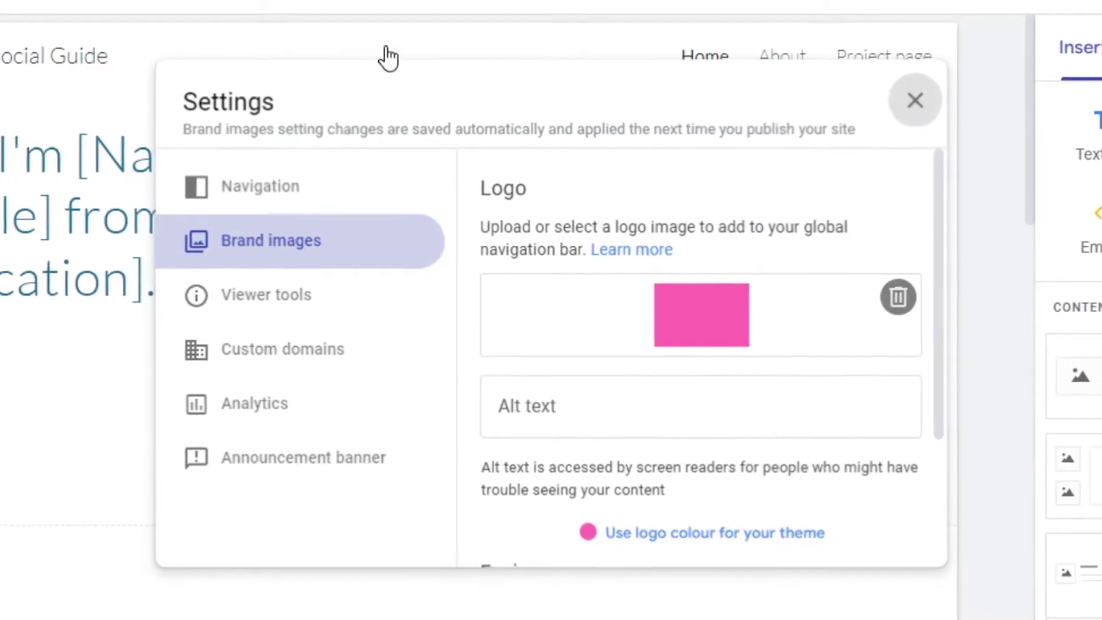
left_click(926, 97)
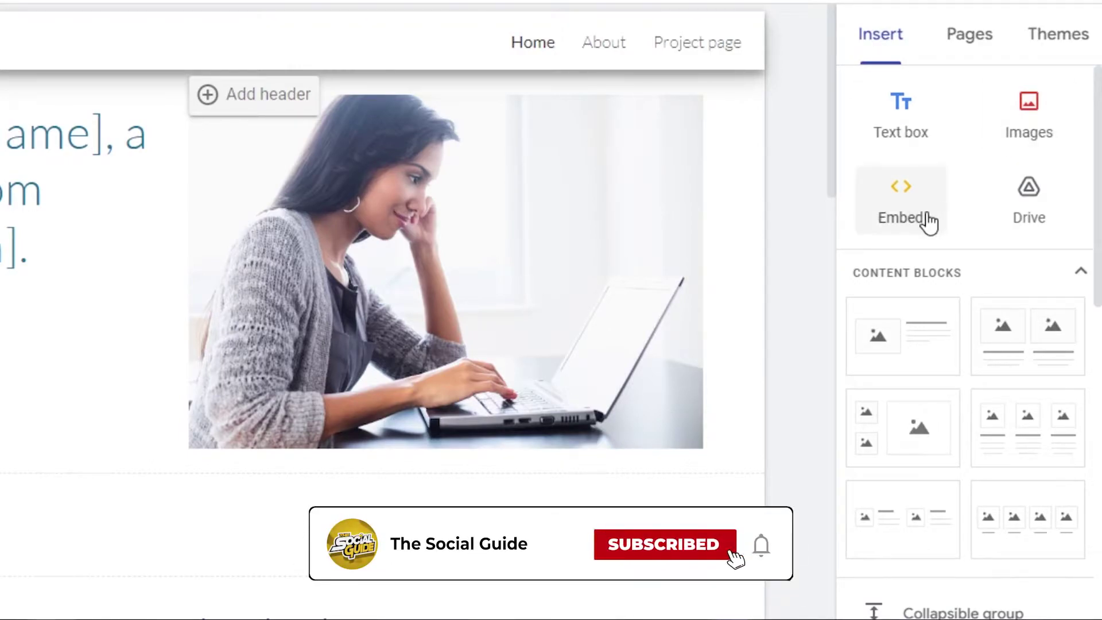
scroll(964, 345, "down", 7)
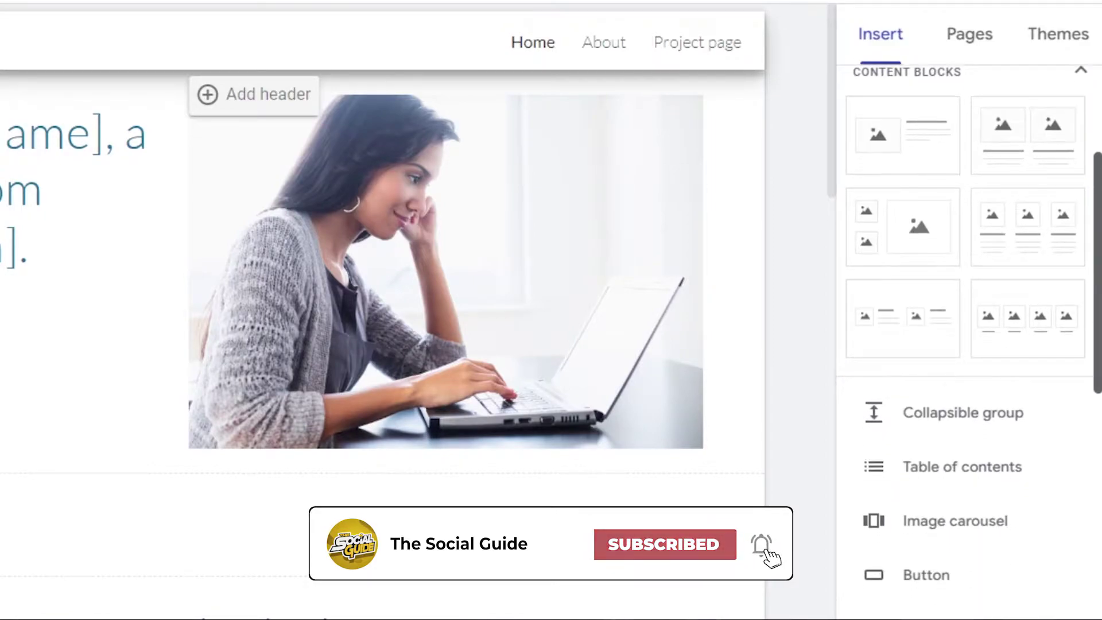
scroll(930, 304, "down", 4)
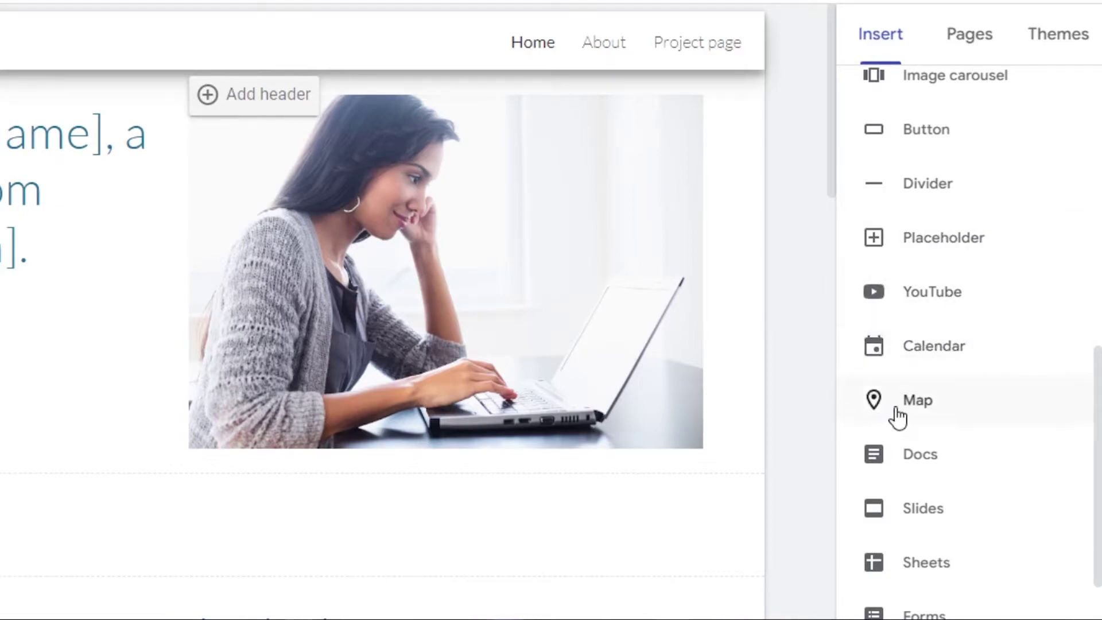
scroll(900, 522, "down", 1)
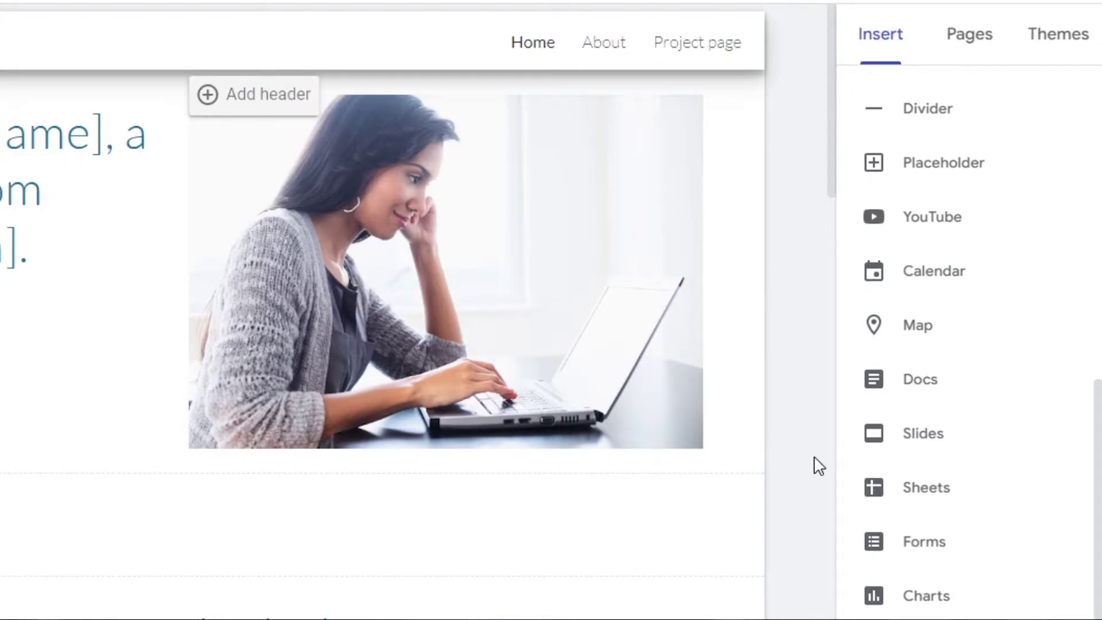
scroll(970, 344, "up", 10)
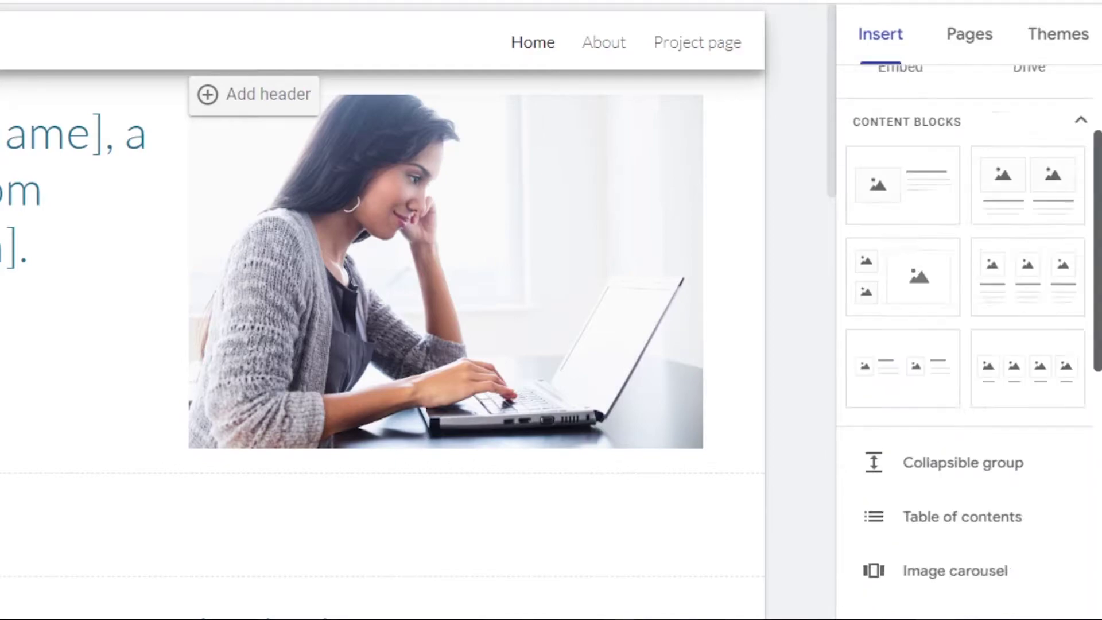
scroll(970, 345, "up", 3)
Look over the About and Project pages from the Pages list, then return to Home.
left_click(968, 43)
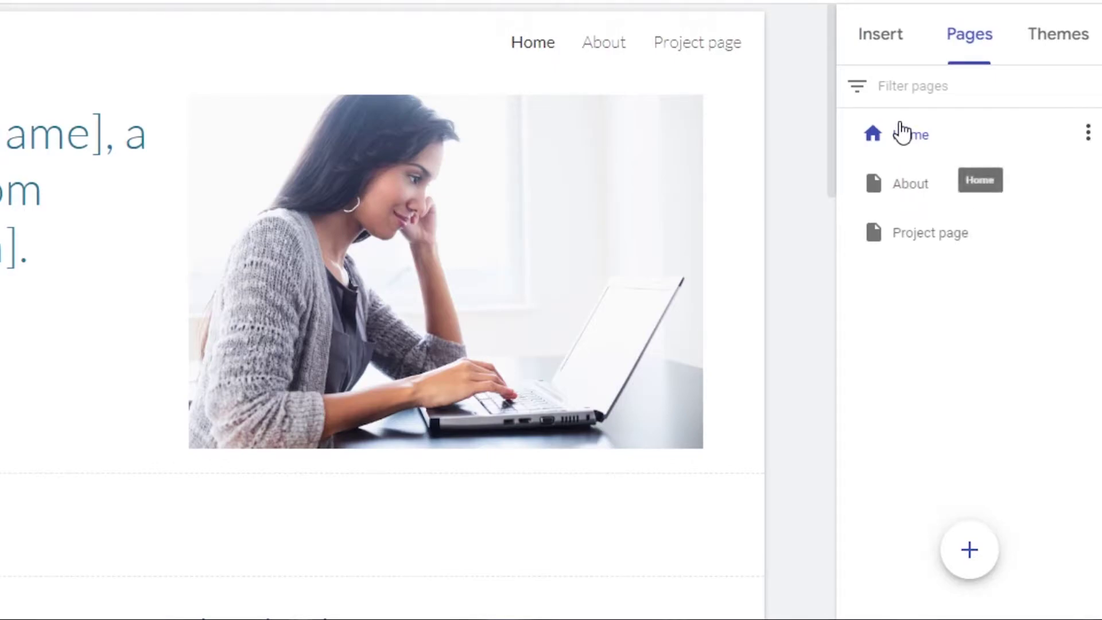
left_click(903, 181)
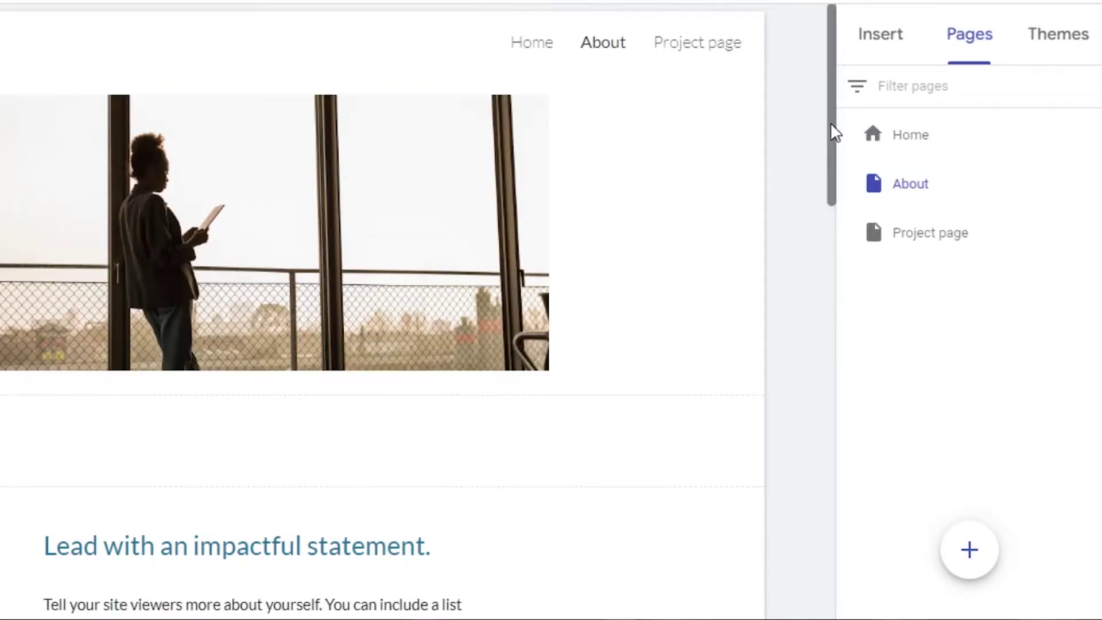
left_click_drag(831, 125, 842, 66)
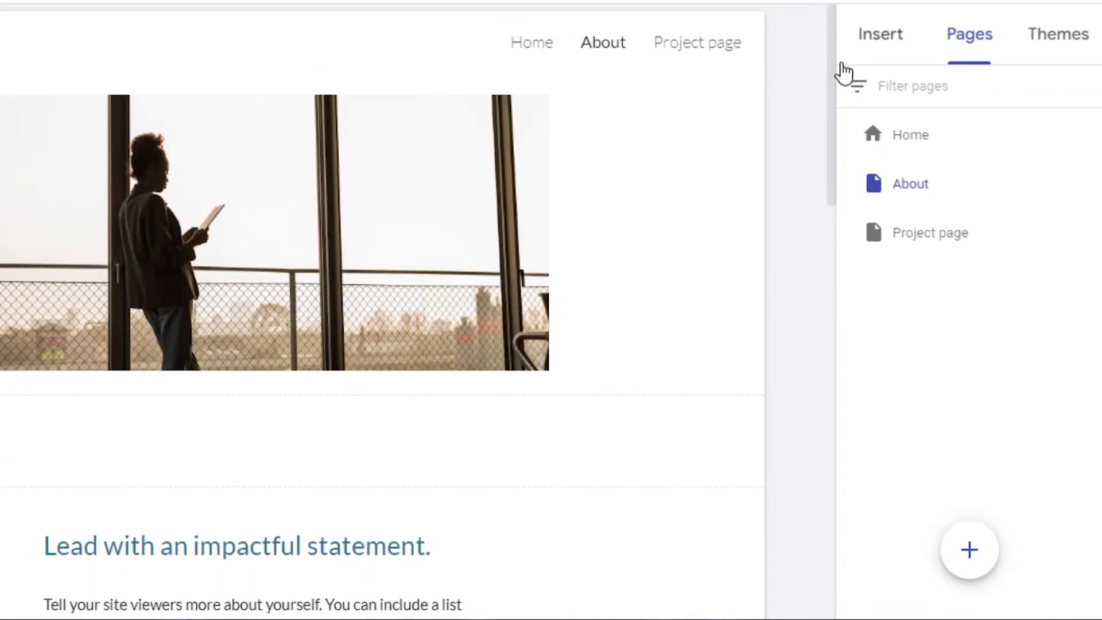
left_click(921, 252)
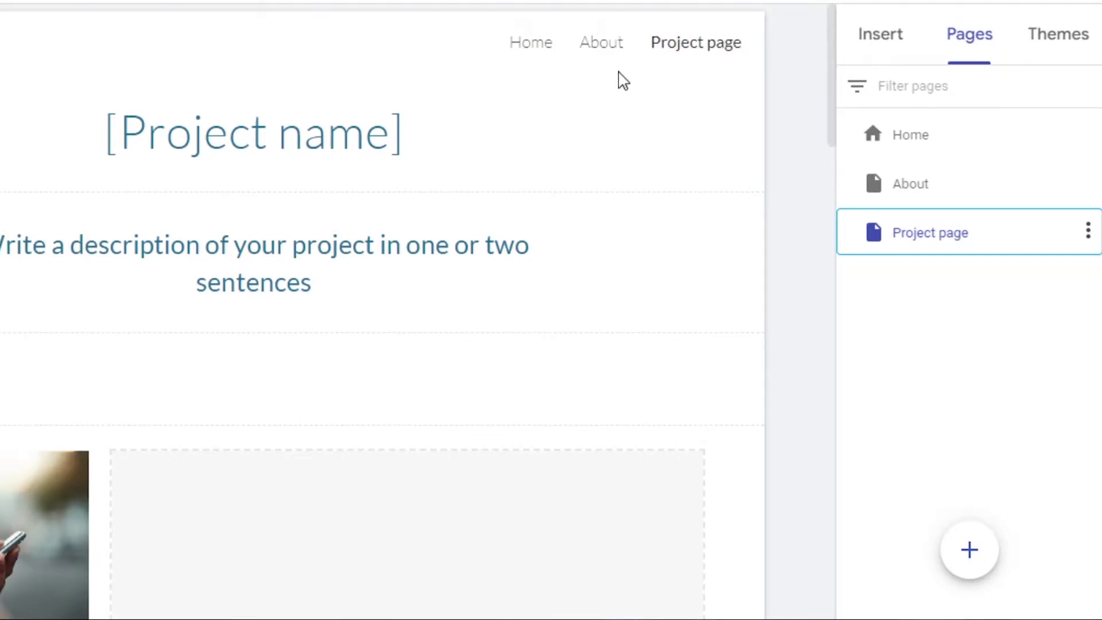
left_click(907, 137)
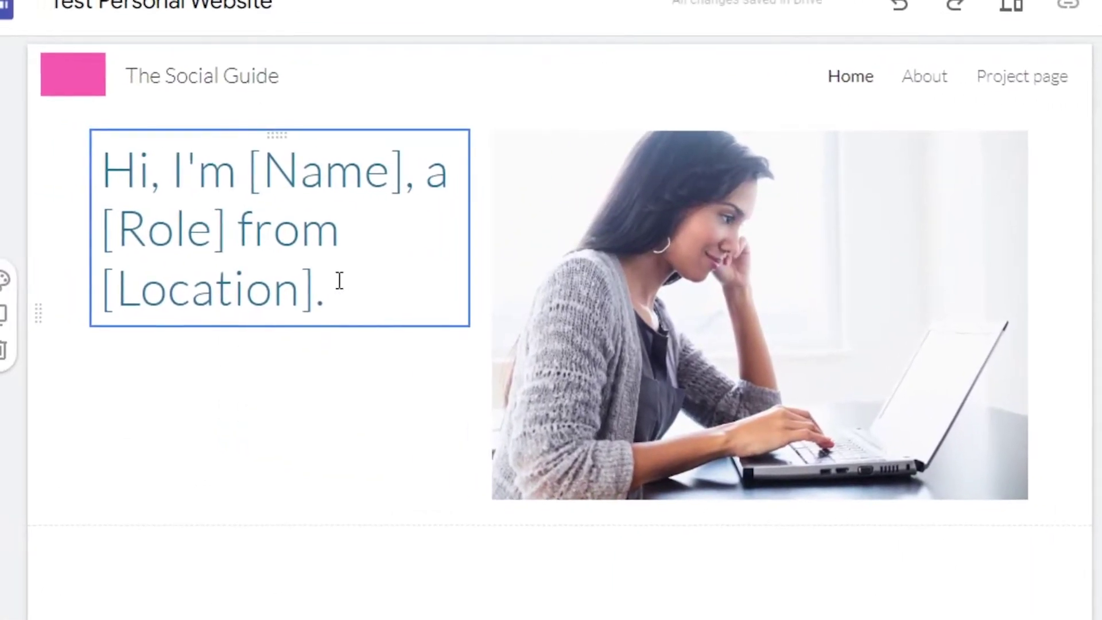
Replace the hero greeting with 'The Social Guide' and narrow its text box so it wraps.
left_click(340, 282)
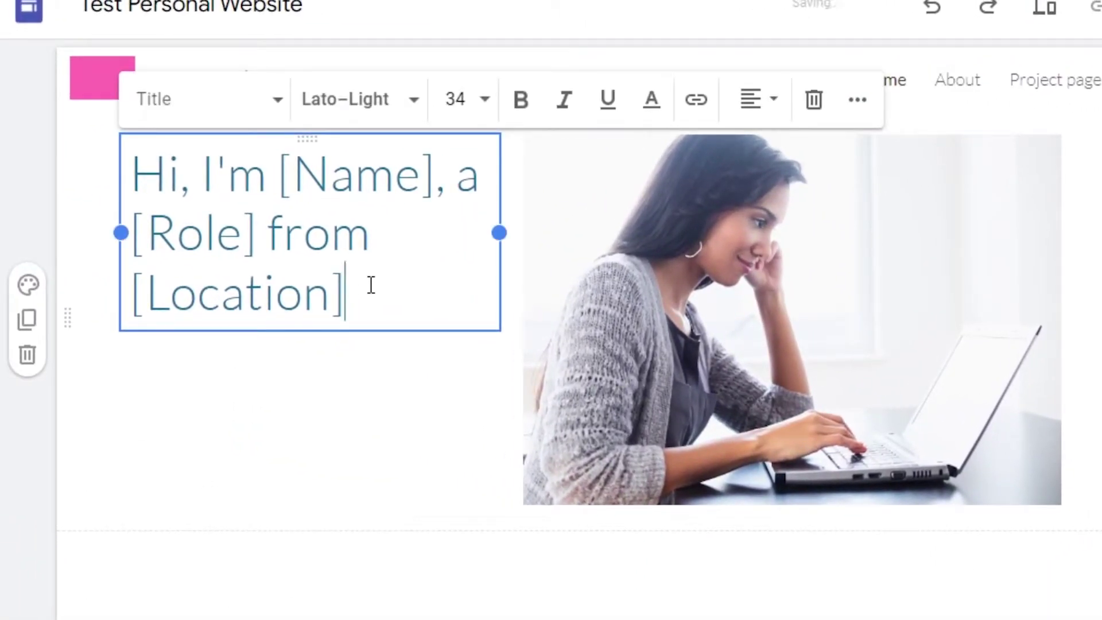
key("BackSpace")
key("BackSpace")
key("BackSpace")
key("BackSpace")
key("BackSpace")
key("BackSpace")
key("BackSpace")
key("BackSpace")
key("BackSpace")
key("BackSpace")
key("BackSpace")
key("BackSpace")
key("BackSpace")
key("BackSpace")
key("BackSpace")
key("BackSpace")
key("BackSpace")
key("BackSpace")
key("BackSpace")
key("BackSpace")
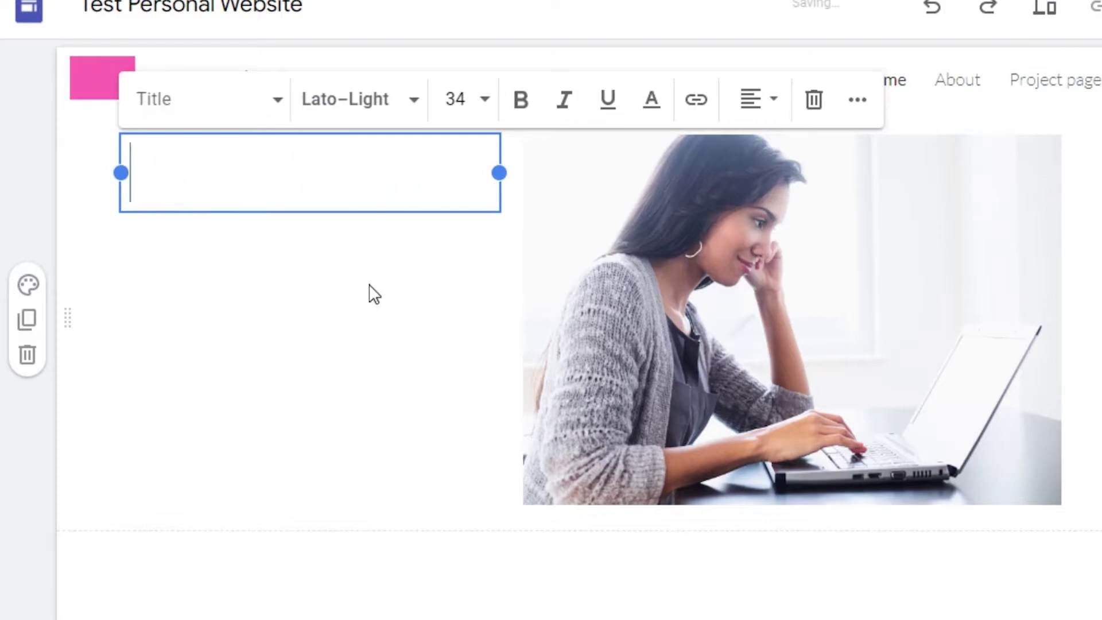
type("The Social Guide")
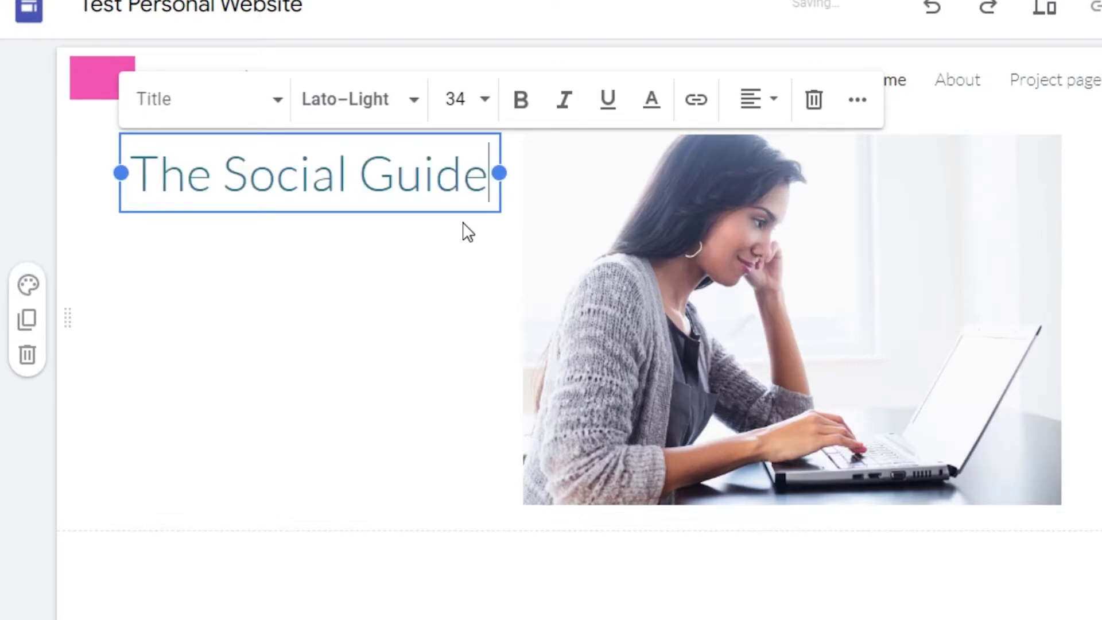
left_click_drag(499, 175, 363, 291)
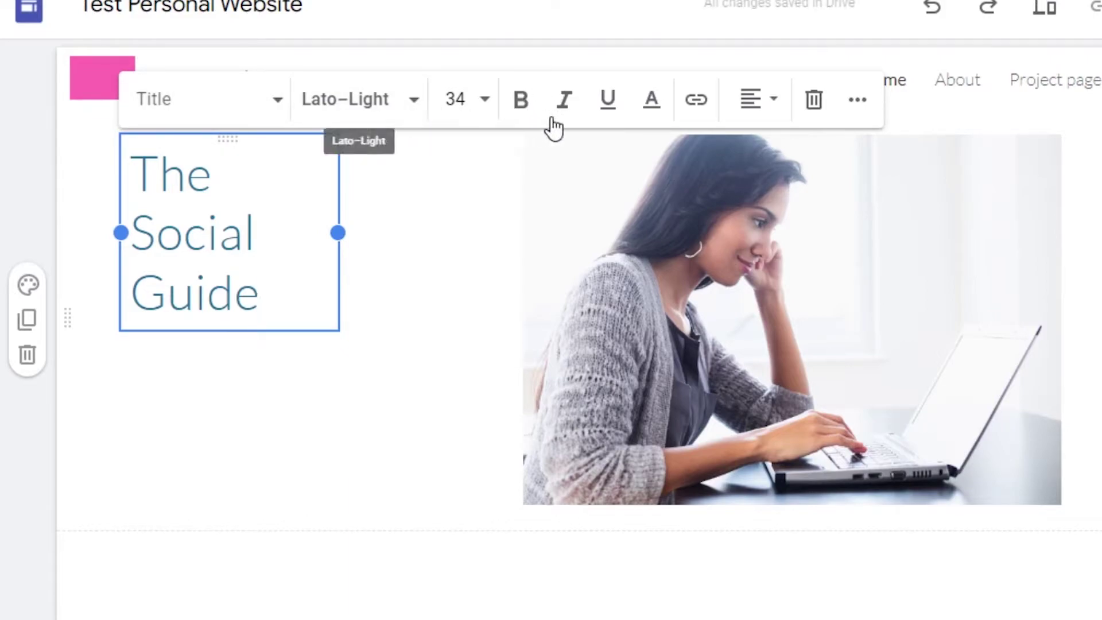
Set the title font to Impact and move its text box slightly right.
left_click(376, 106)
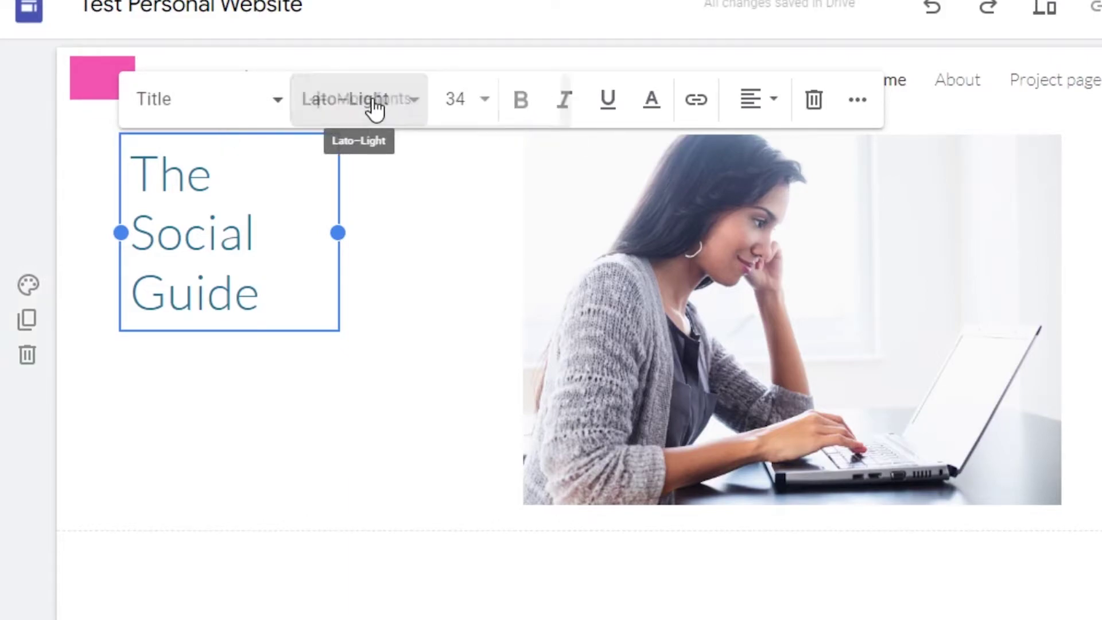
left_click(341, 389)
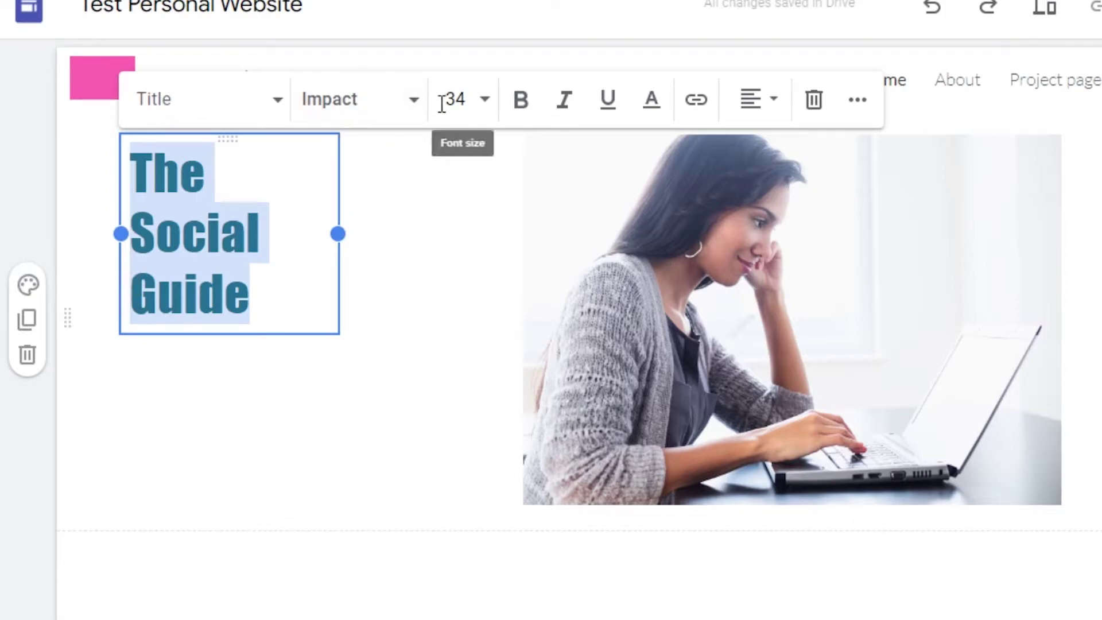
left_click(521, 100)
left_click(222, 292)
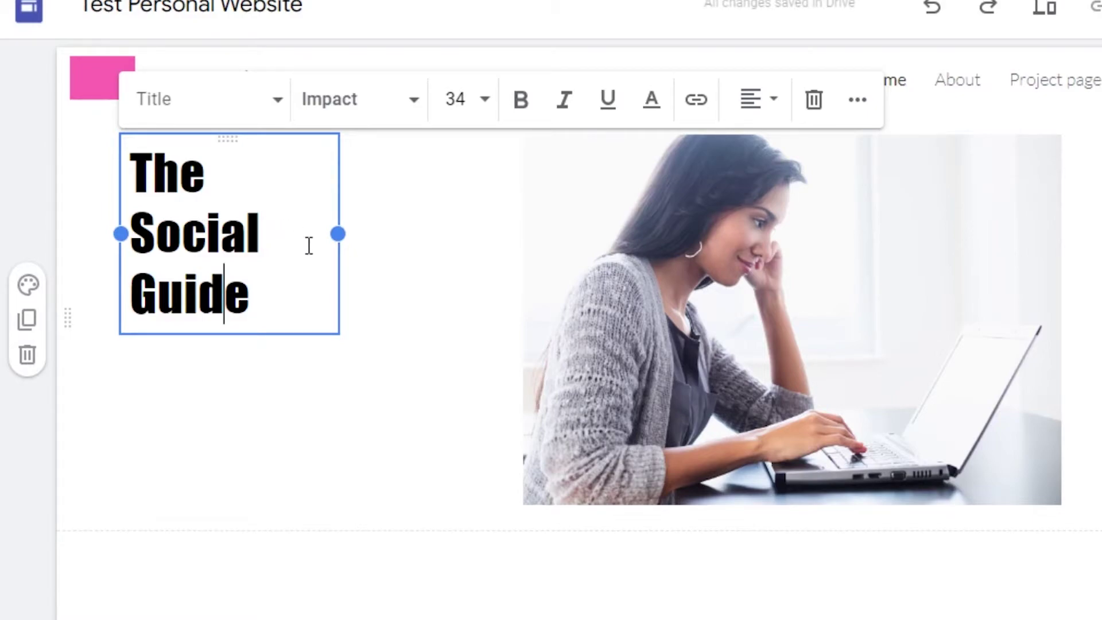
left_click_drag(339, 304, 277, 212)
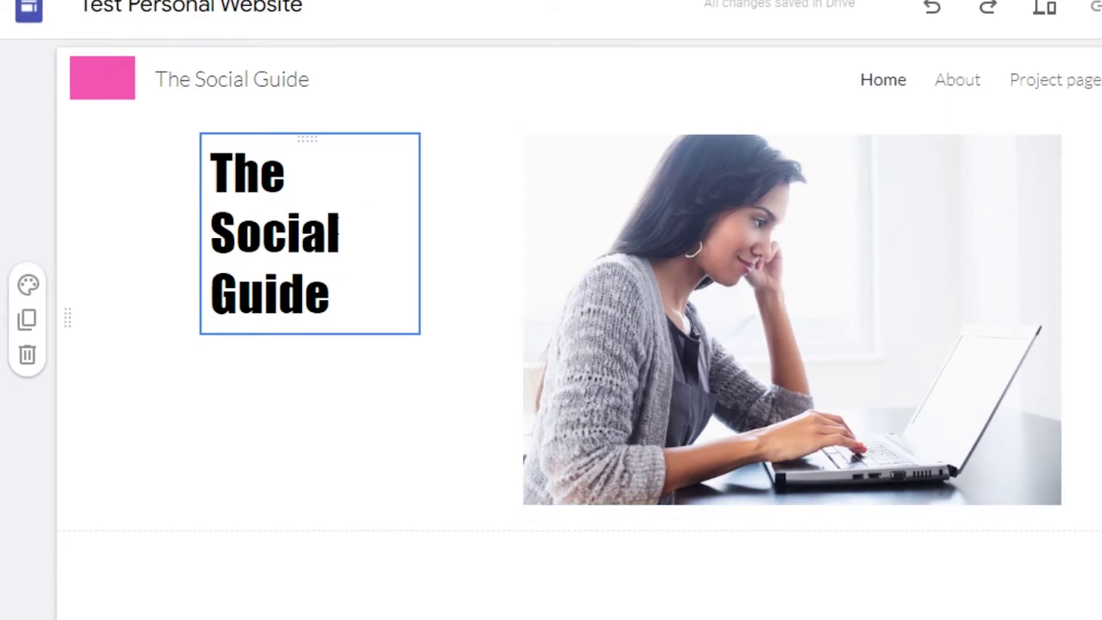
left_click(336, 232)
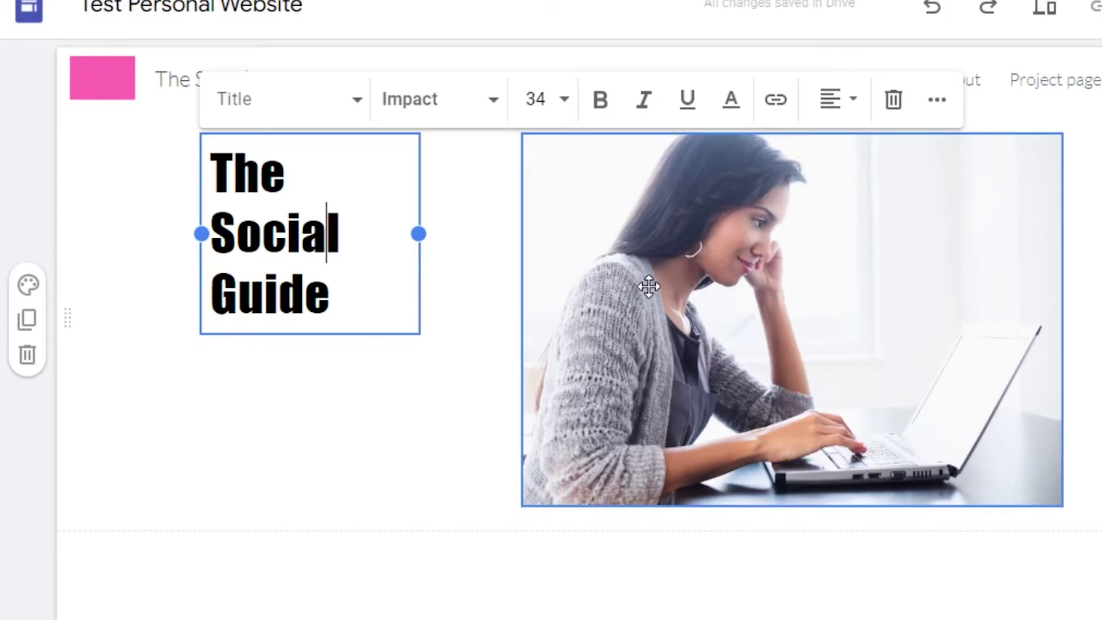
left_click(691, 260)
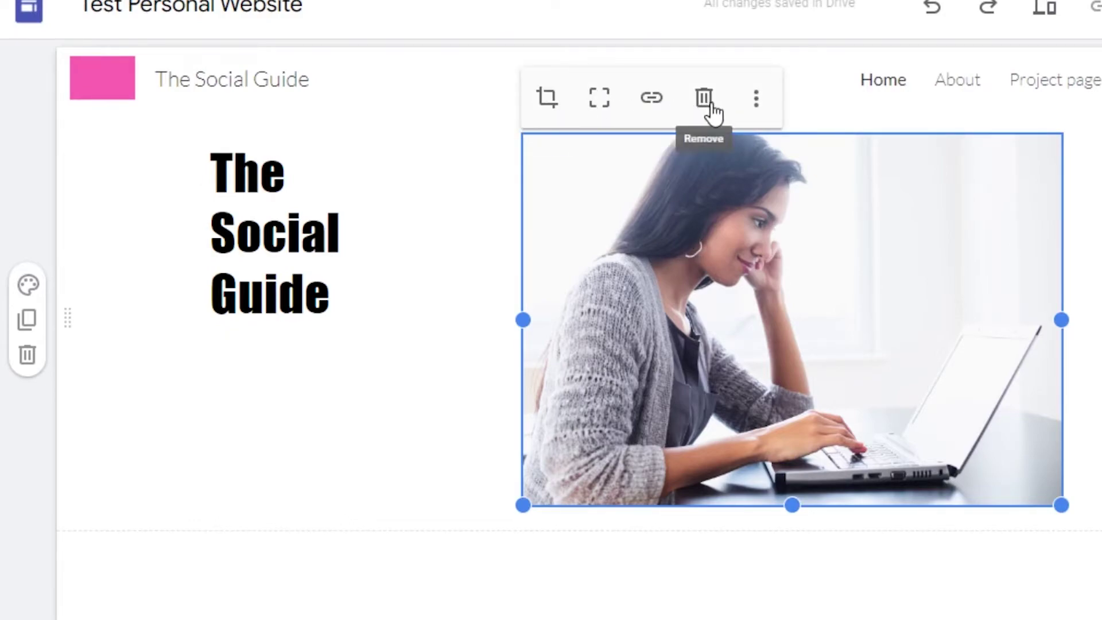
left_click(756, 103)
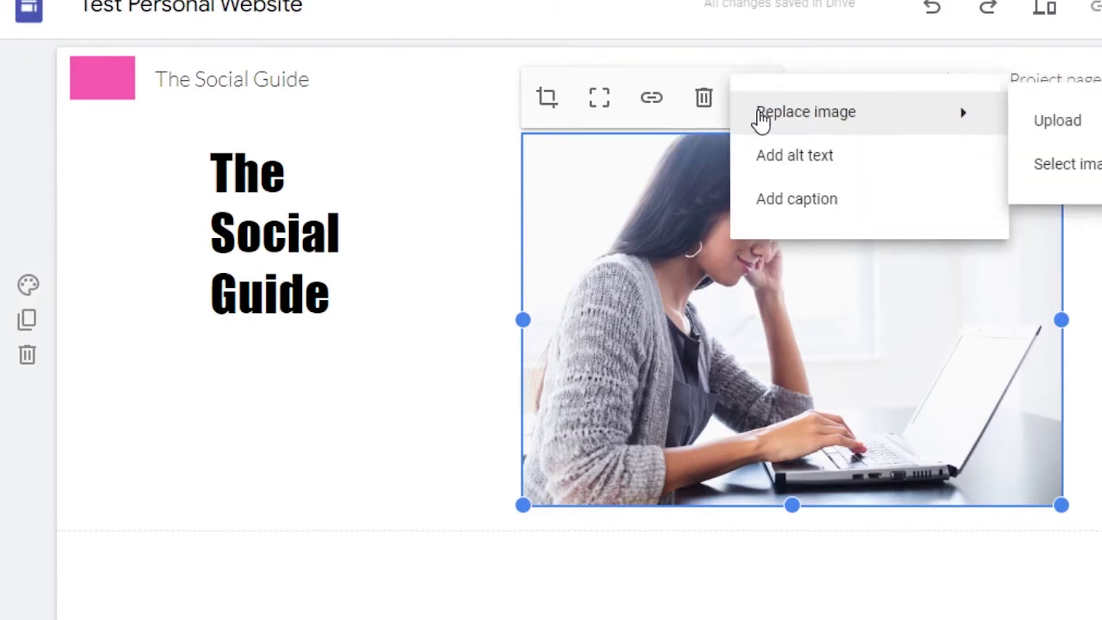
mouse_move(780, 109)
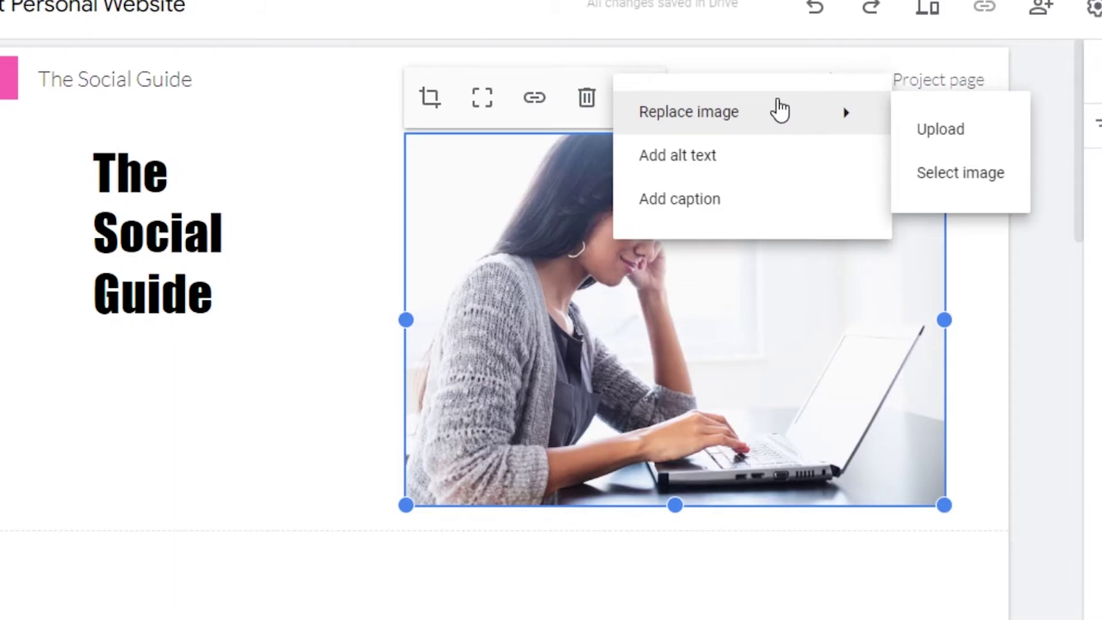
left_click(432, 101)
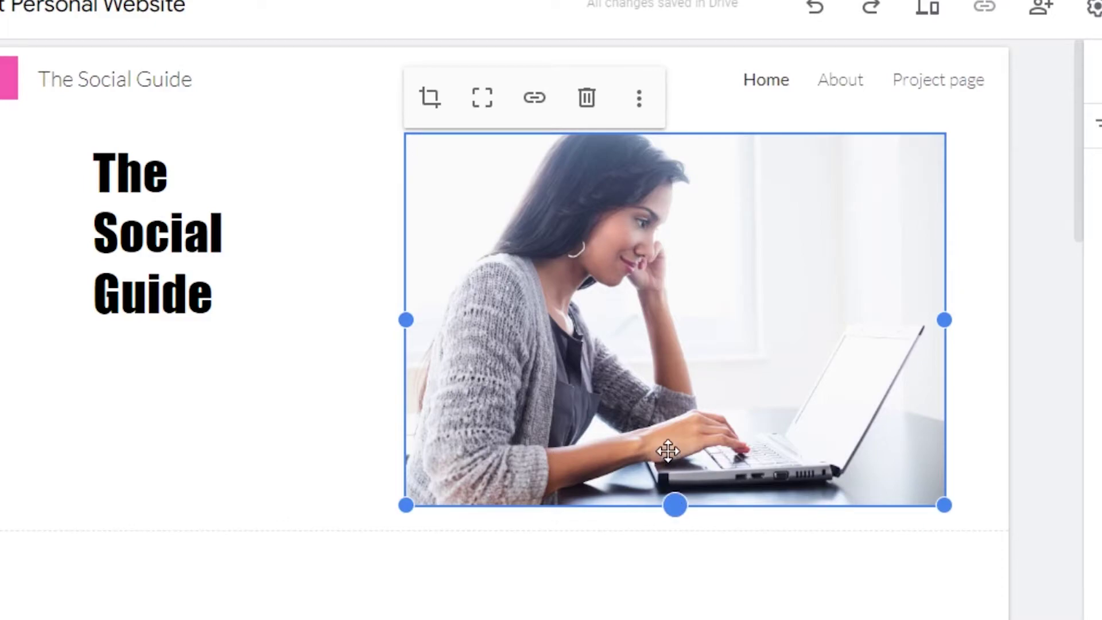
double_click(667, 426)
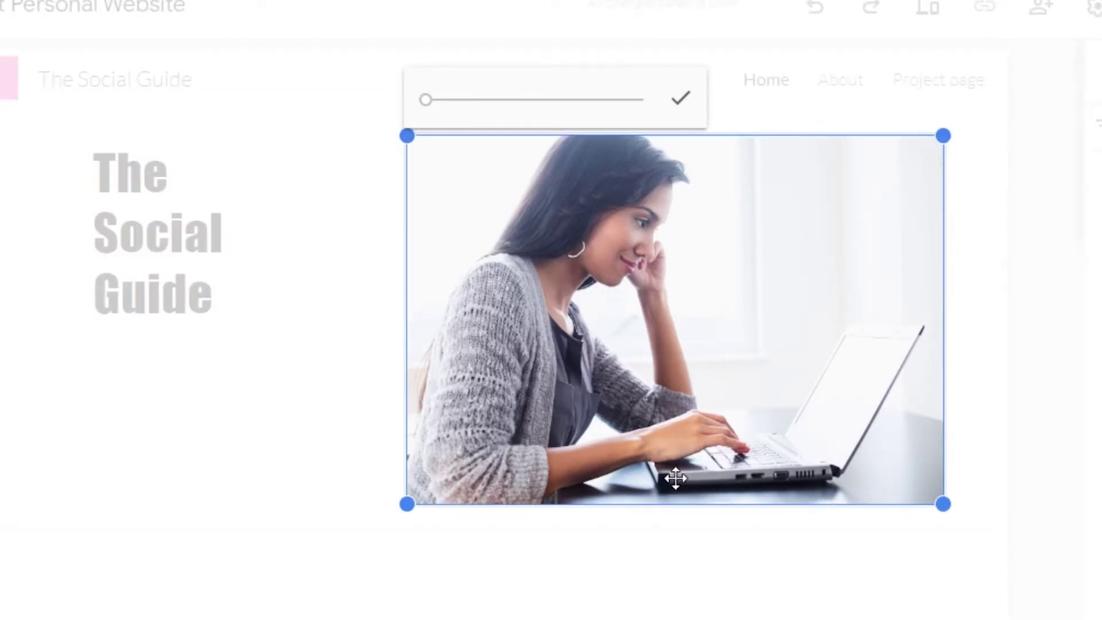
left_click(278, 224)
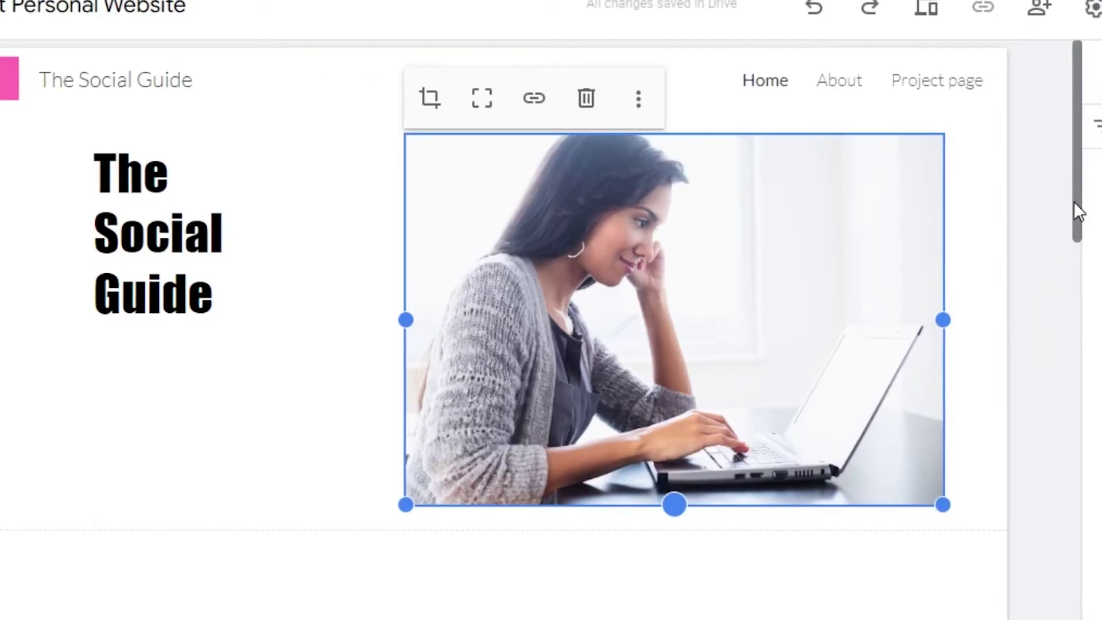
Delete the Selected work heading section from the Home page.
scroll(1074, 216, "down", 5)
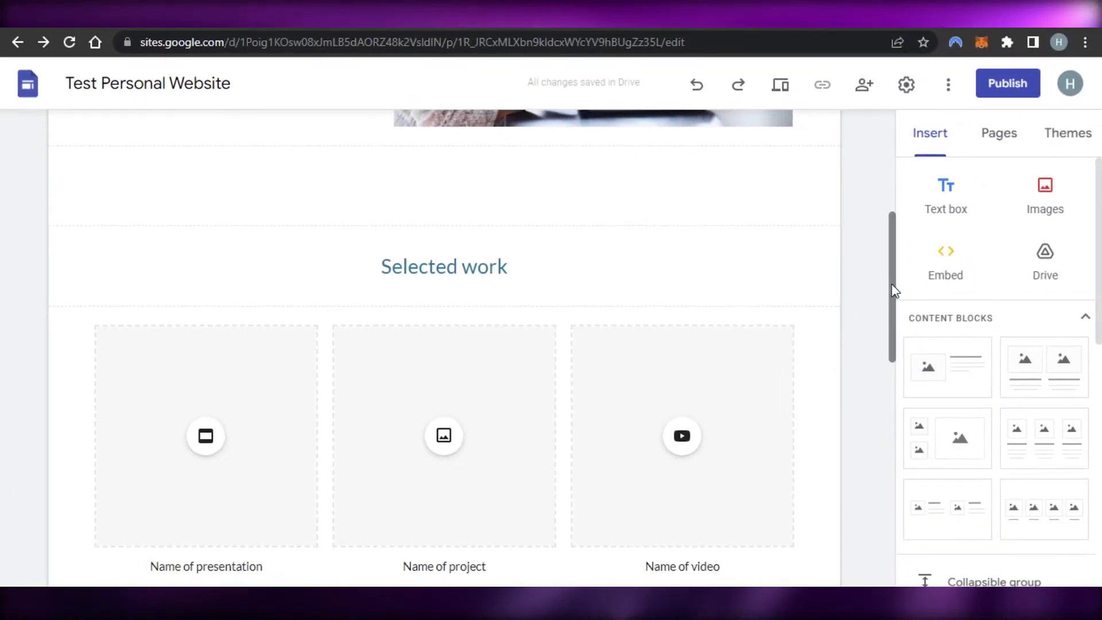
scroll(939, 317, "down", 2)
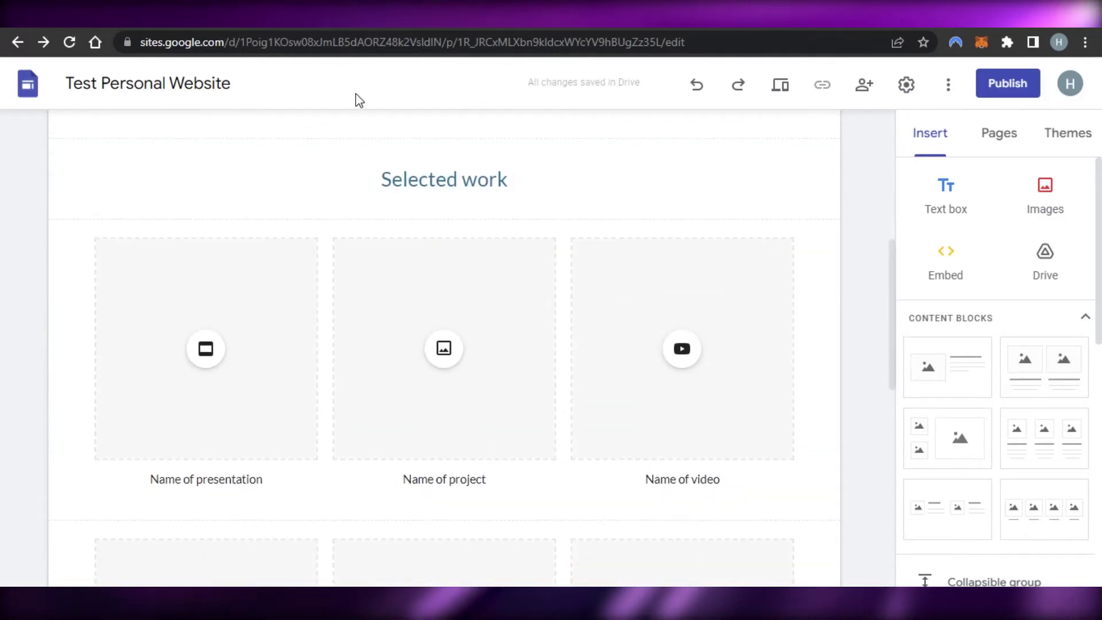
left_click(485, 191)
left_click(435, 184)
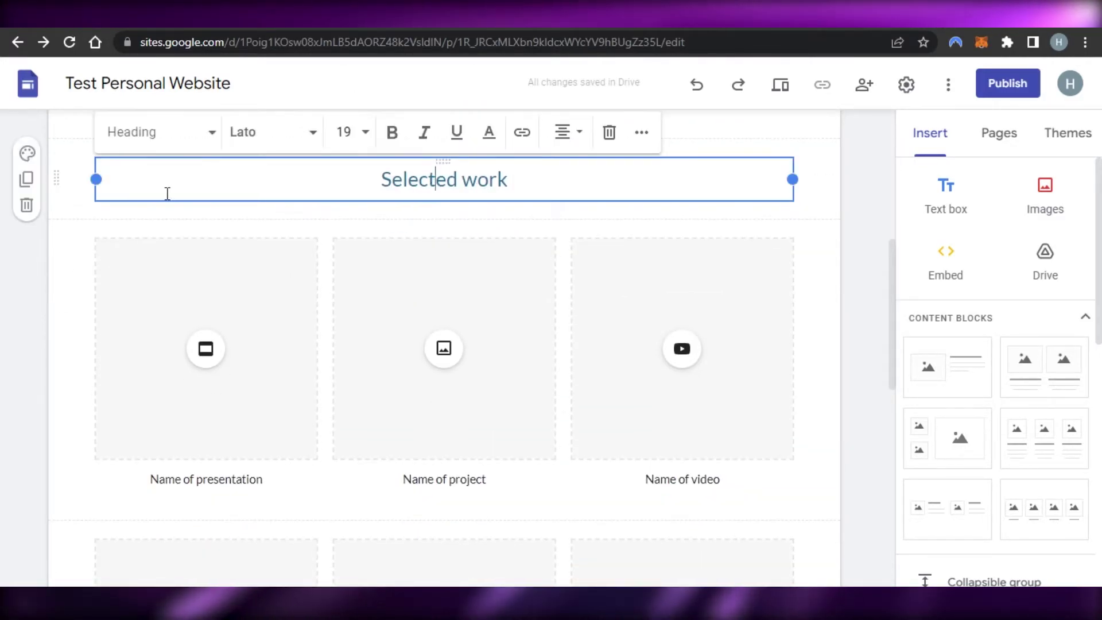
left_click(27, 205)
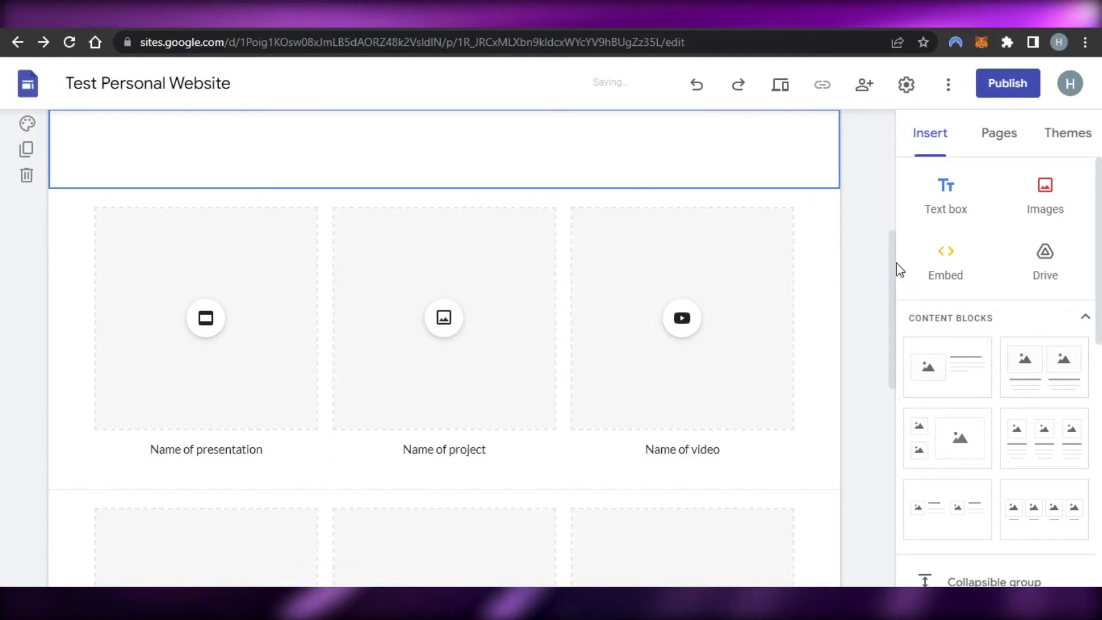
Add a two-image content block from the Insert panel, with a divider below it.
scroll(1016, 402, "down", 3)
scroll(1033, 316, "down", 3)
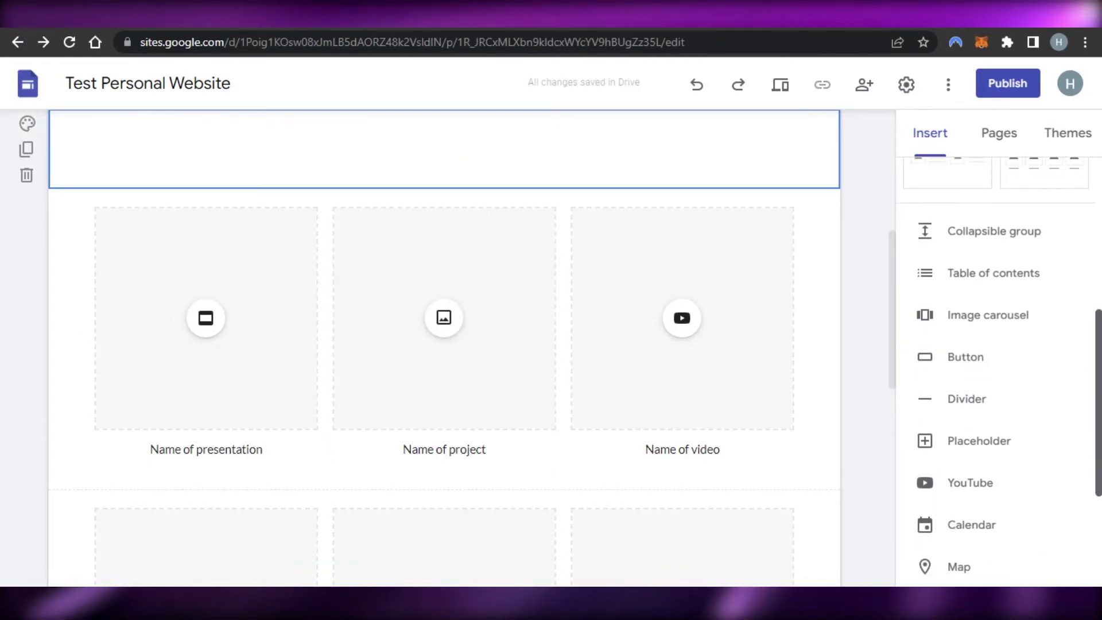
scroll(1034, 316, "up", 5)
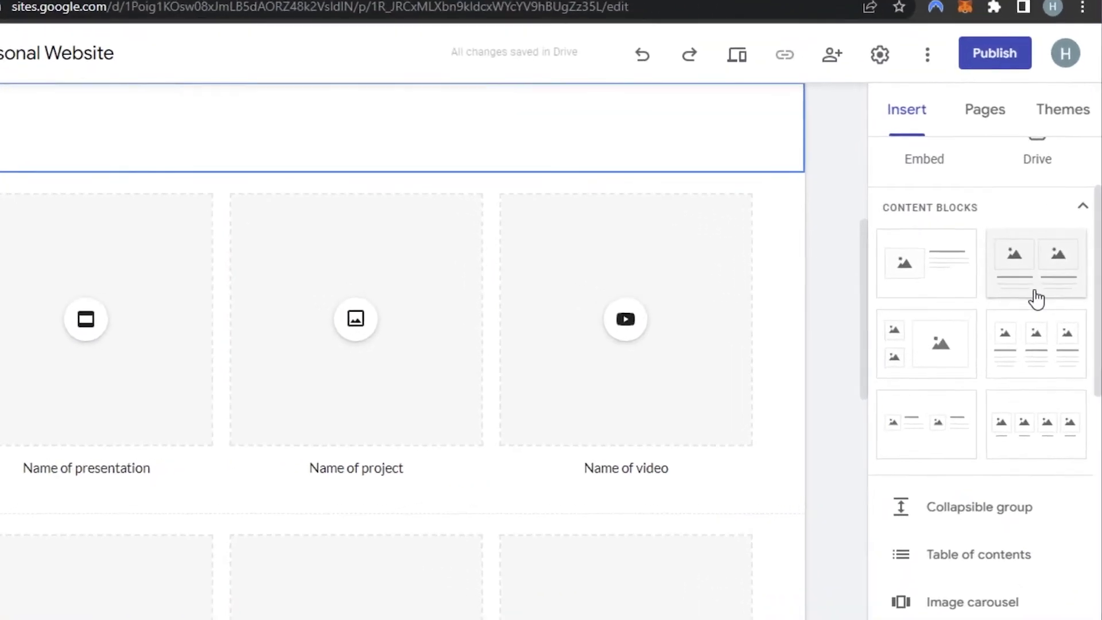
left_click_drag(1036, 299, 498, 179)
left_click_drag(352, 149, 352, 149)
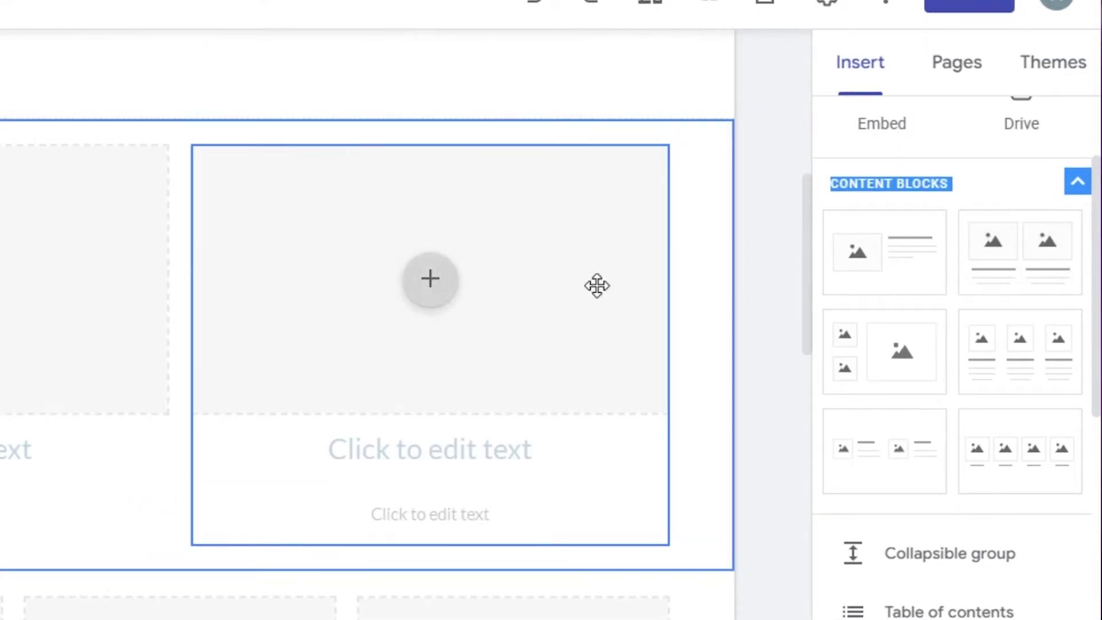
scroll(1063, 344, "up", 3)
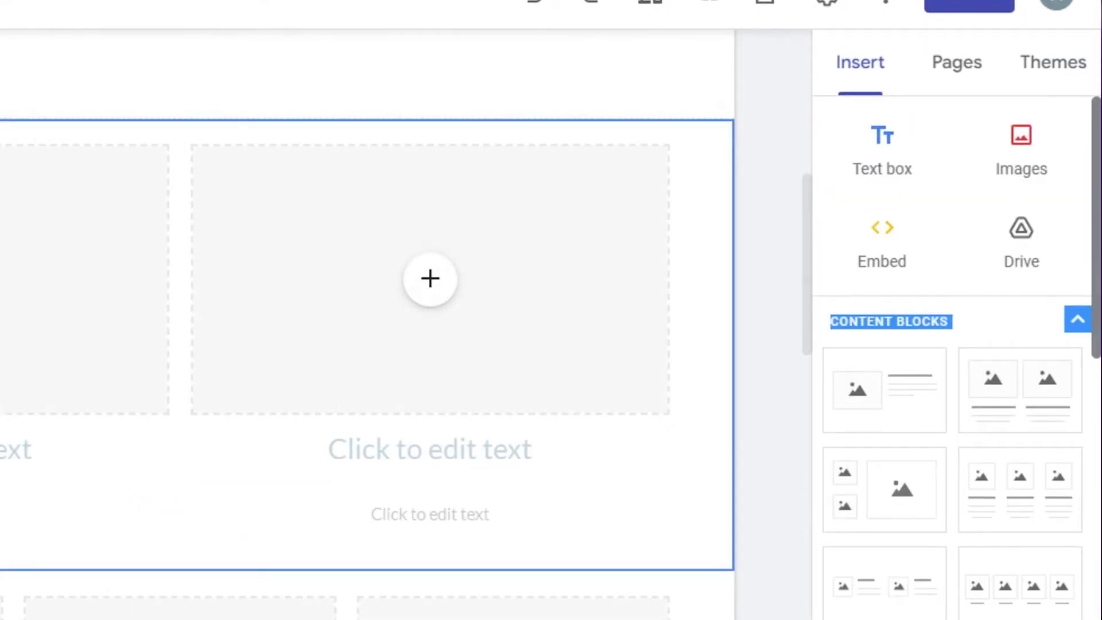
scroll(926, 343, "down", 10)
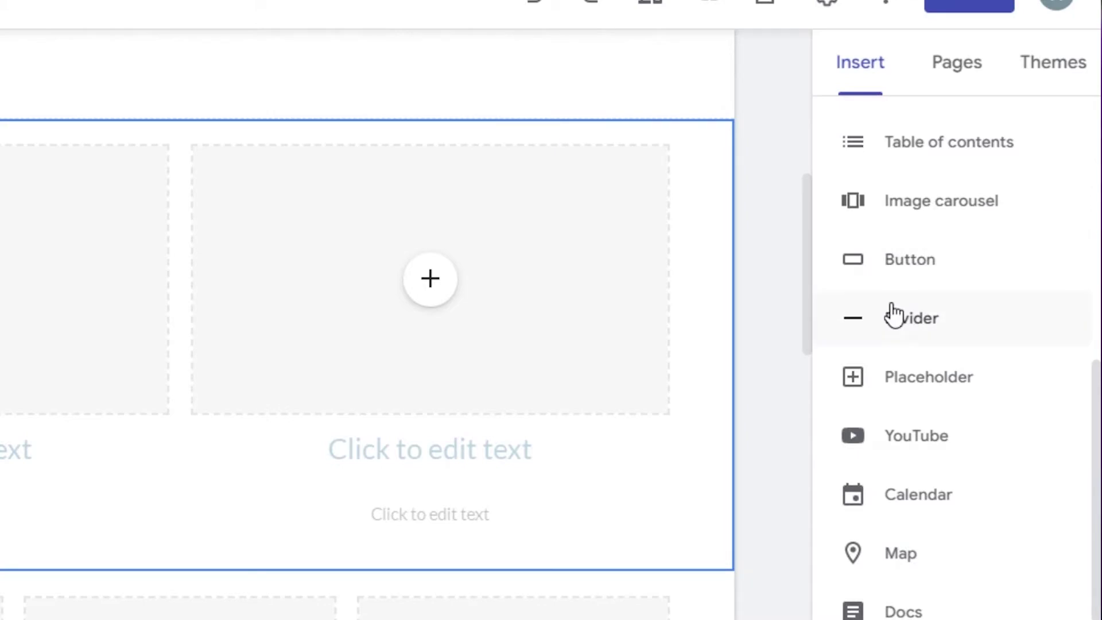
left_click(894, 314)
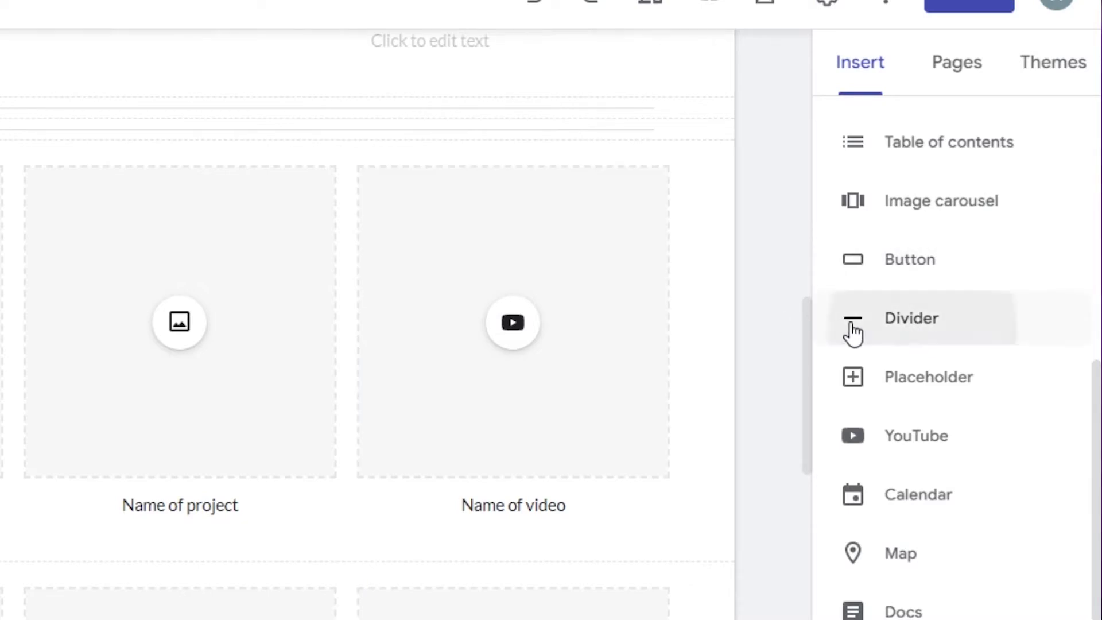
left_click(896, 266)
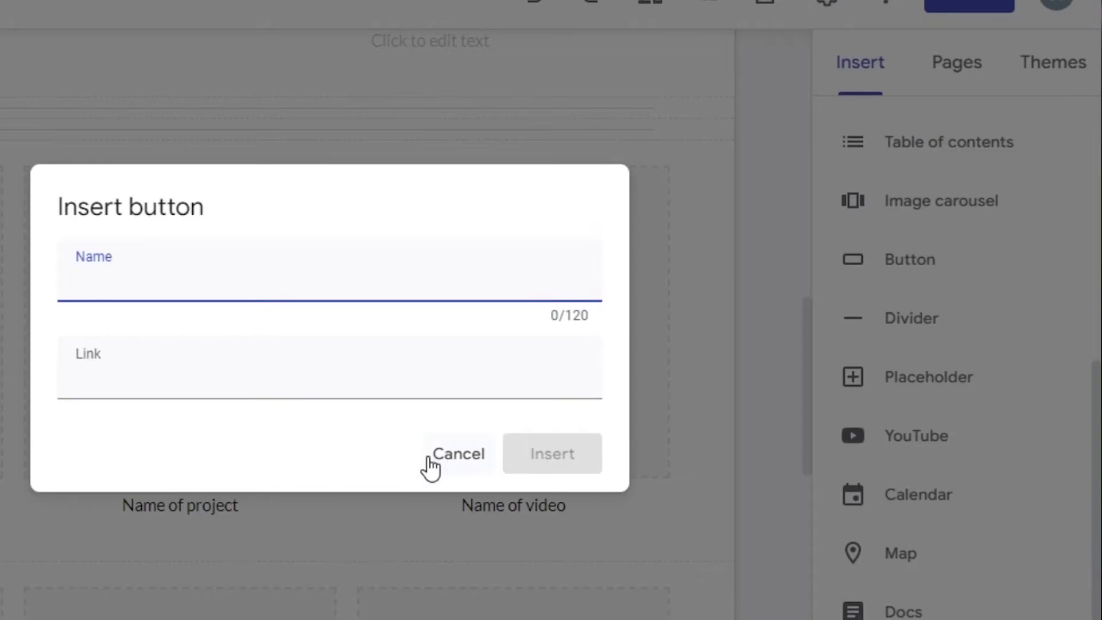
left_click(454, 454)
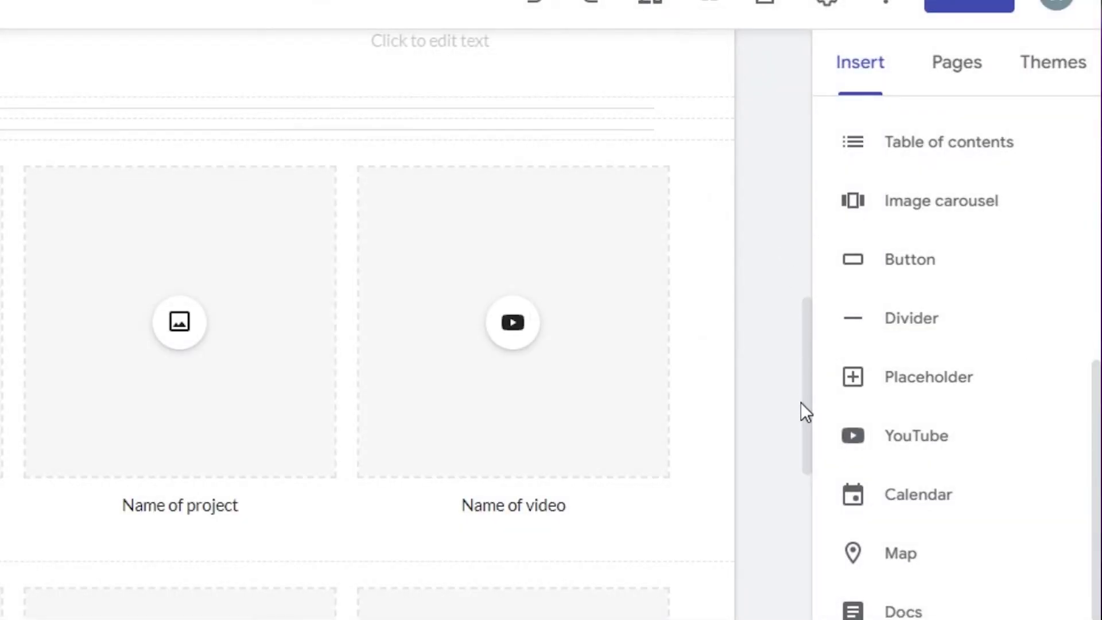
left_click_drag(801, 402, 817, 578)
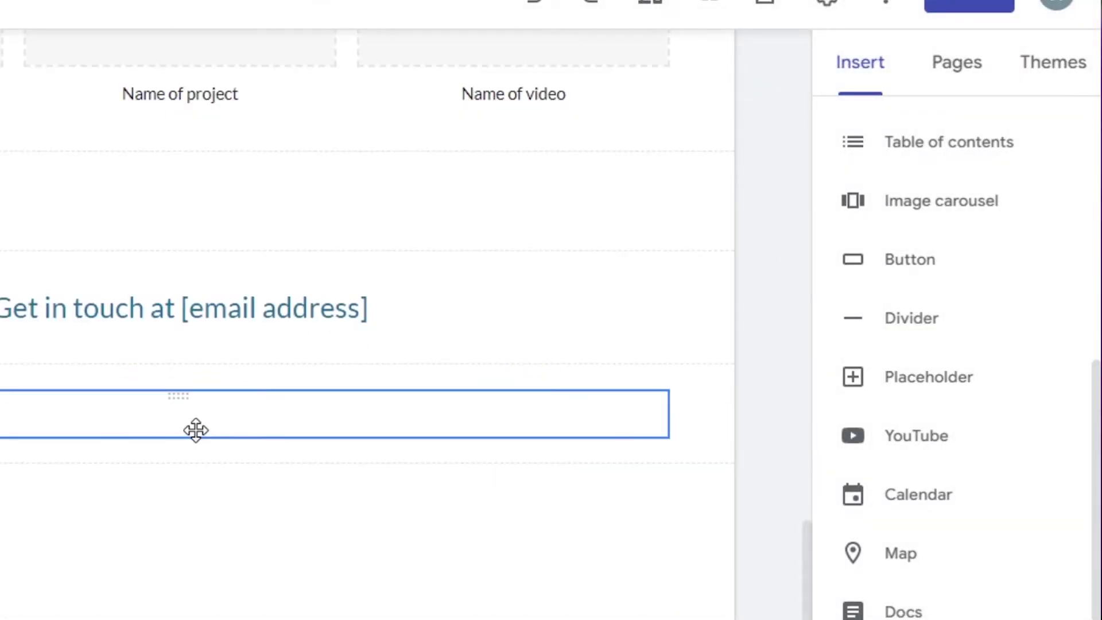
left_click(878, 269)
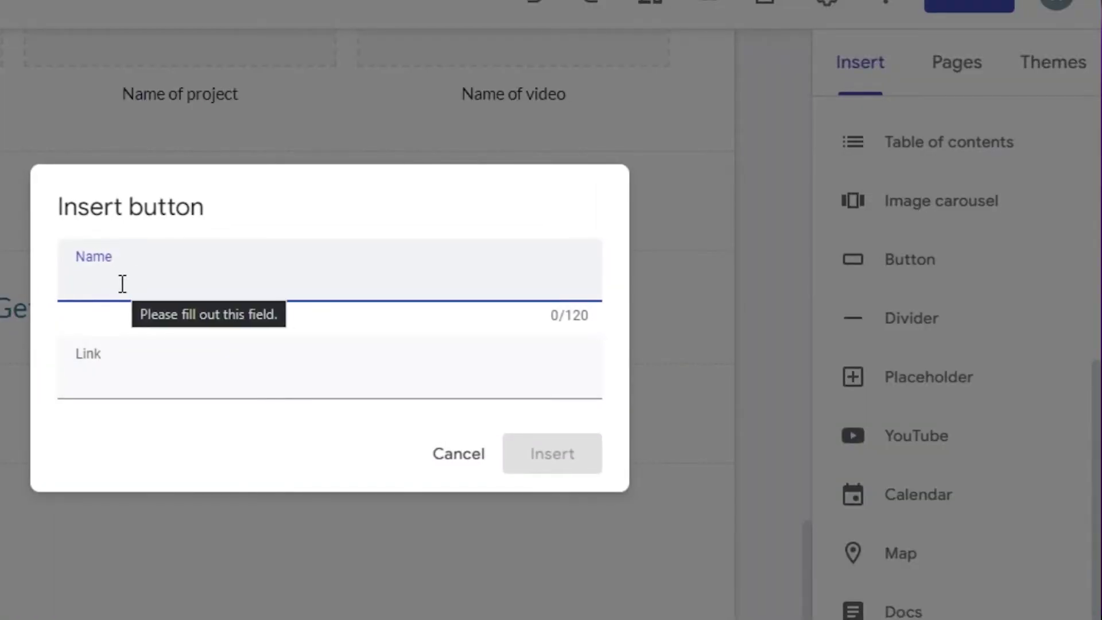
type("C")
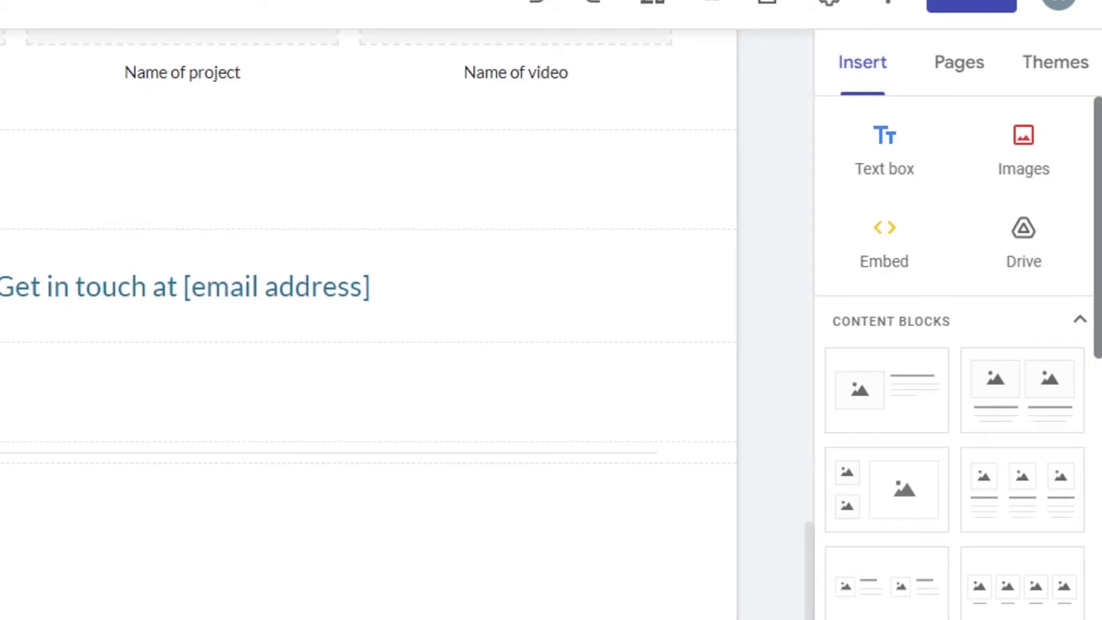
scroll(953, 356, "down", 8)
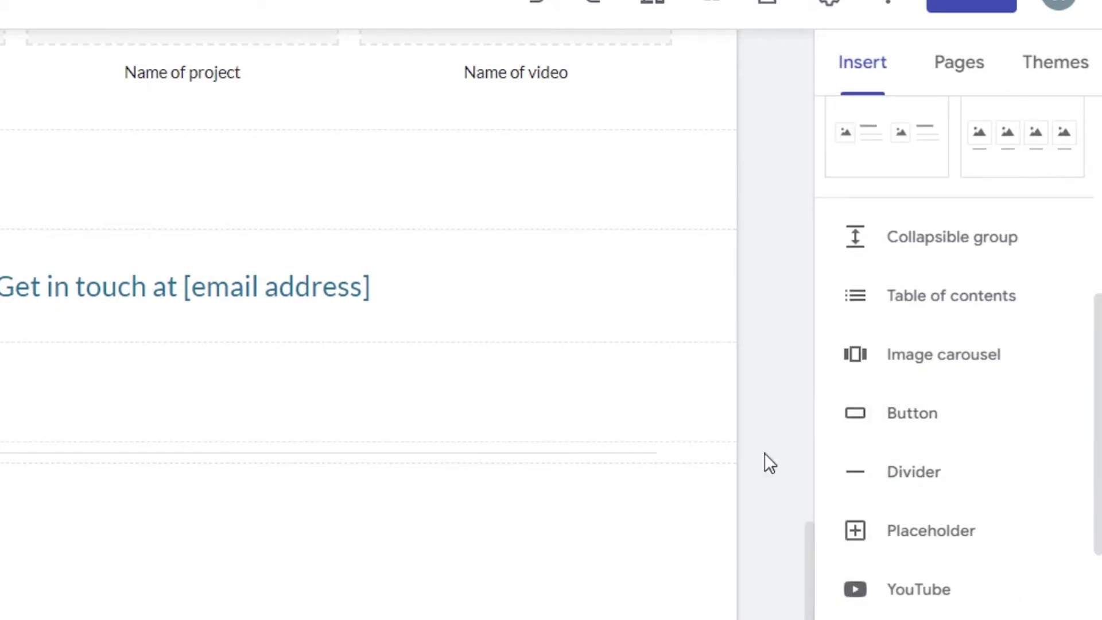
left_click_drag(808, 588, 809, 94)
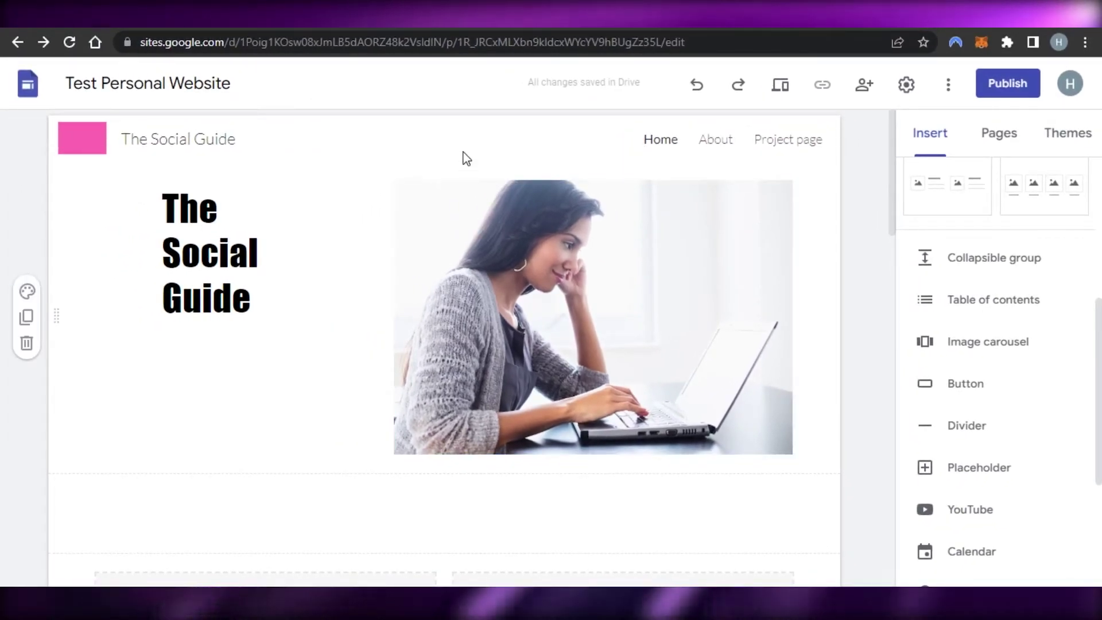
Search Google Images for 'technology' and insert the stock-chart photo into the left image block.
left_click_drag(896, 181, 896, 280)
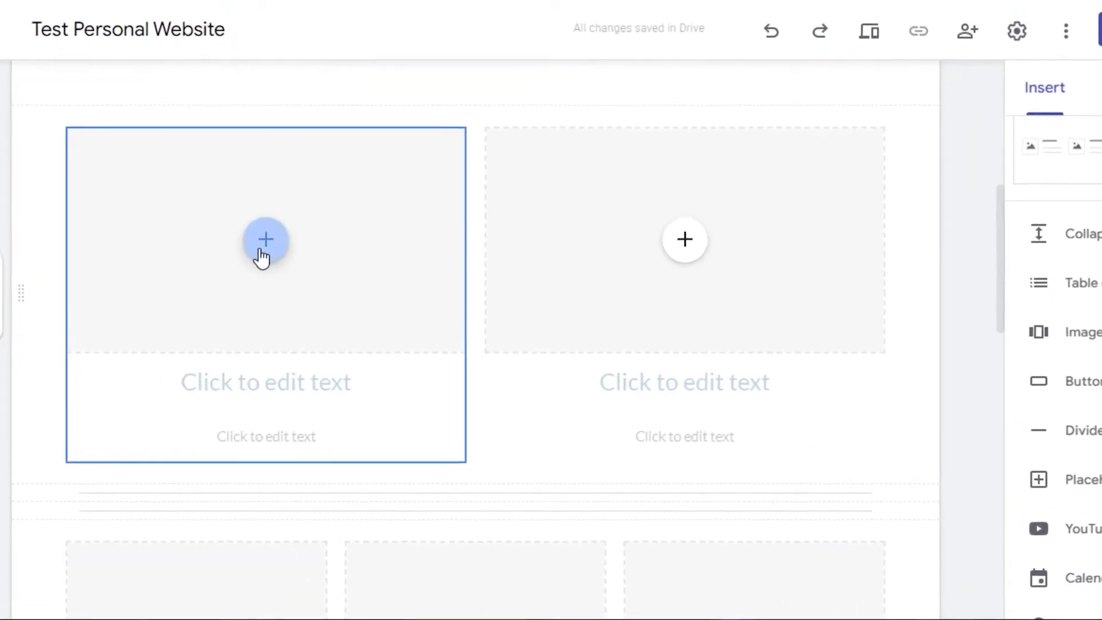
left_click(263, 253)
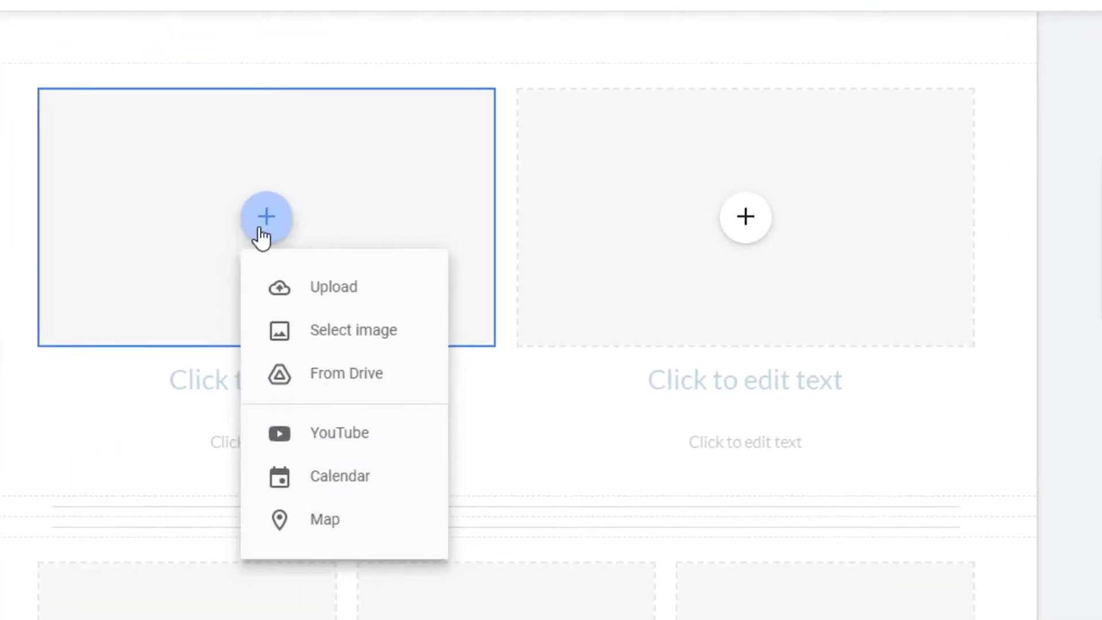
left_click(290, 332)
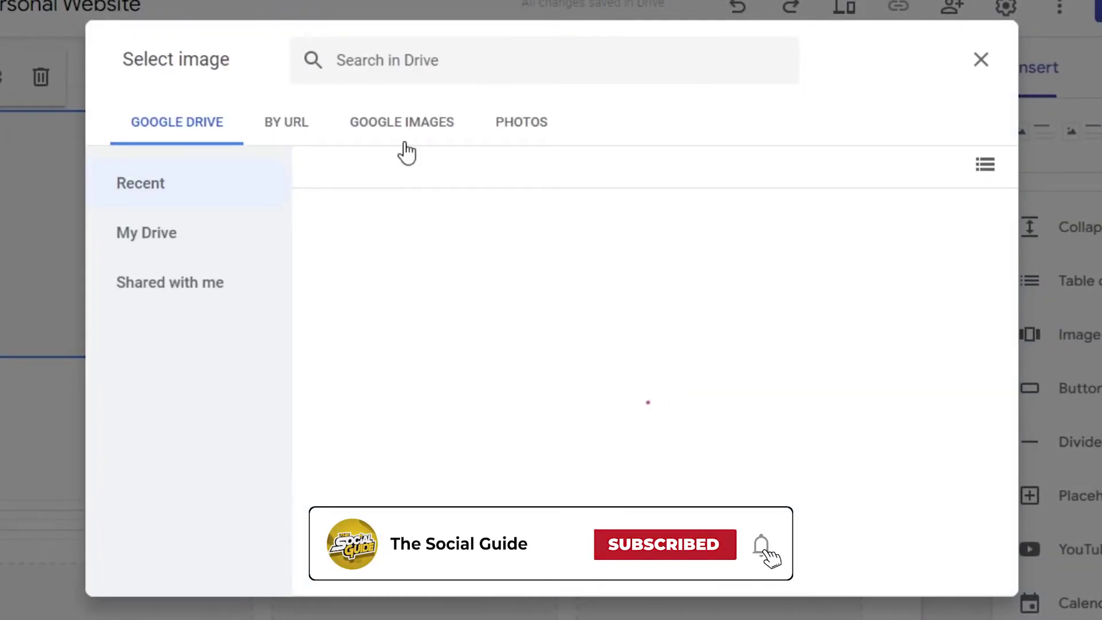
left_click(404, 123)
type("technology")
key("Return")
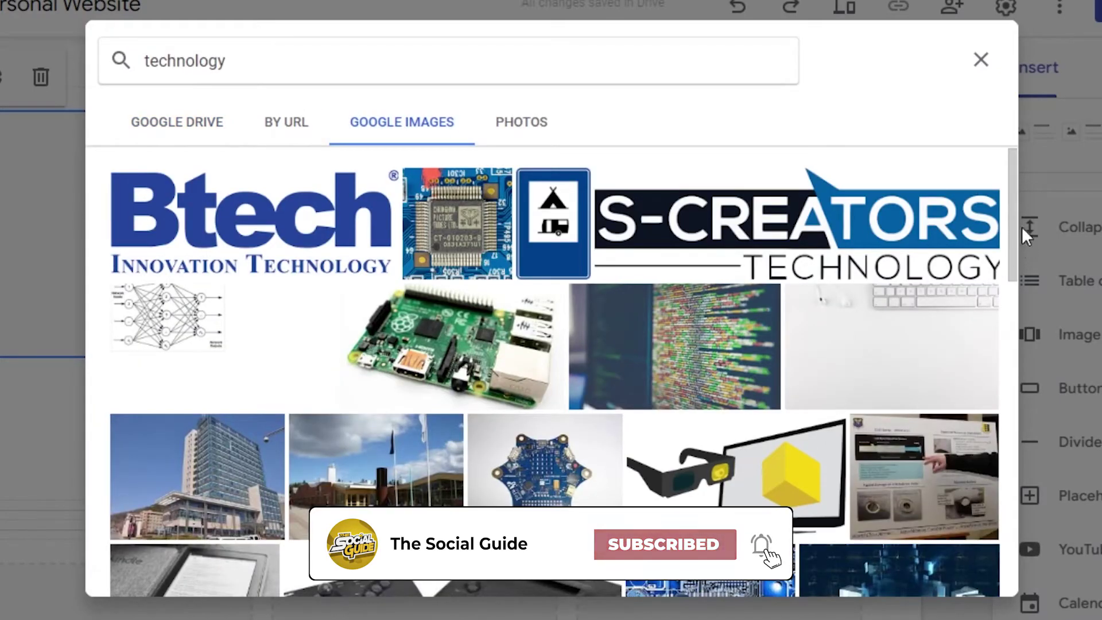
left_click_drag(1013, 212, 1032, 456)
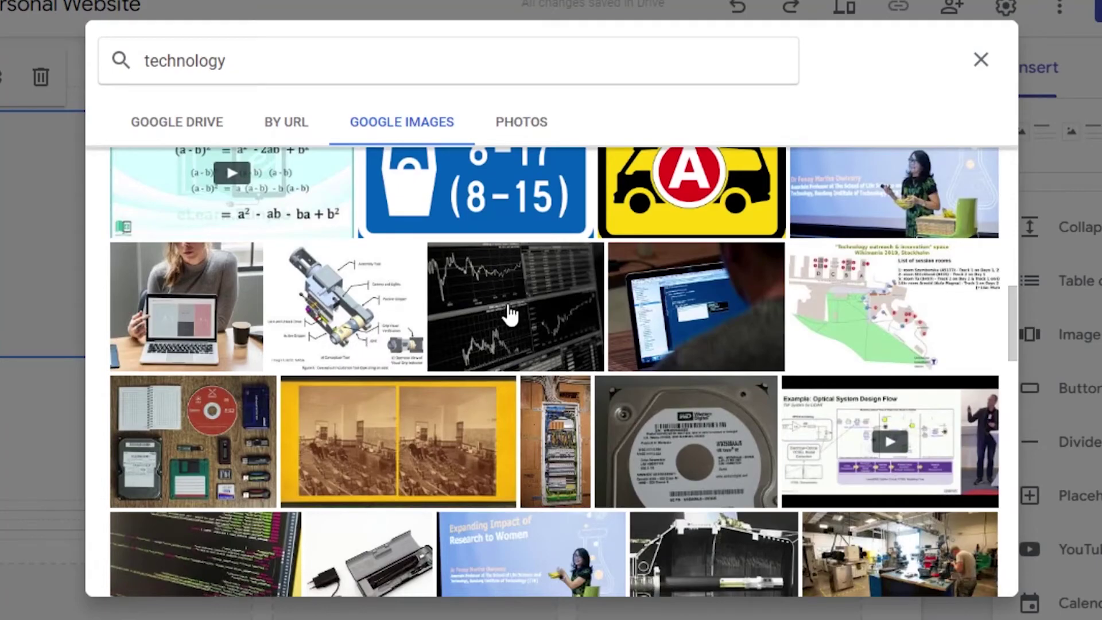
left_click(510, 315)
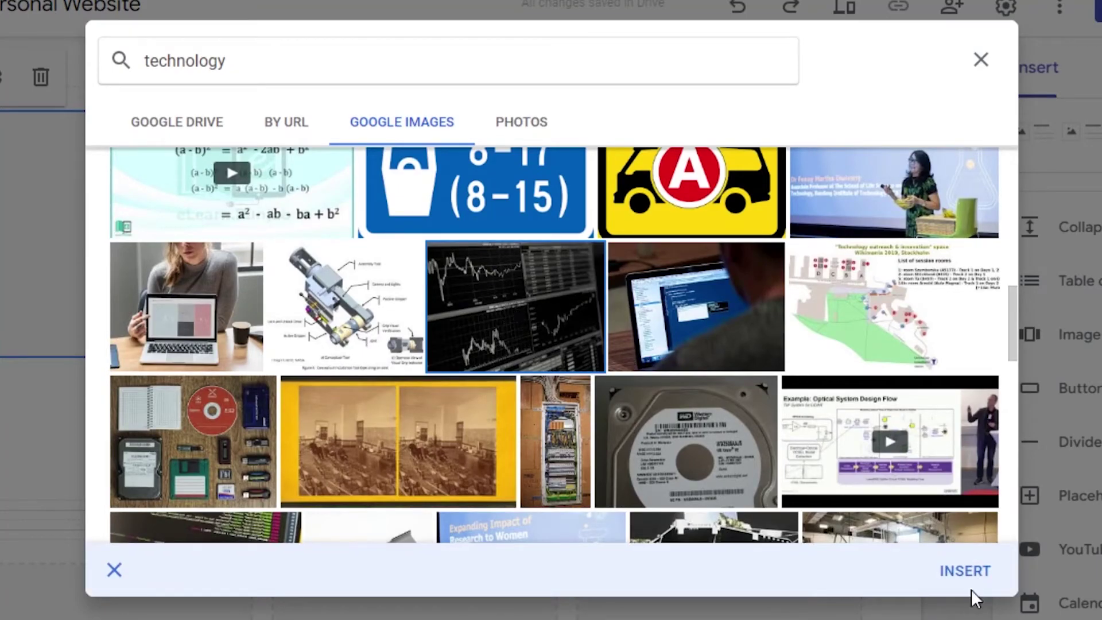
left_click(966, 571)
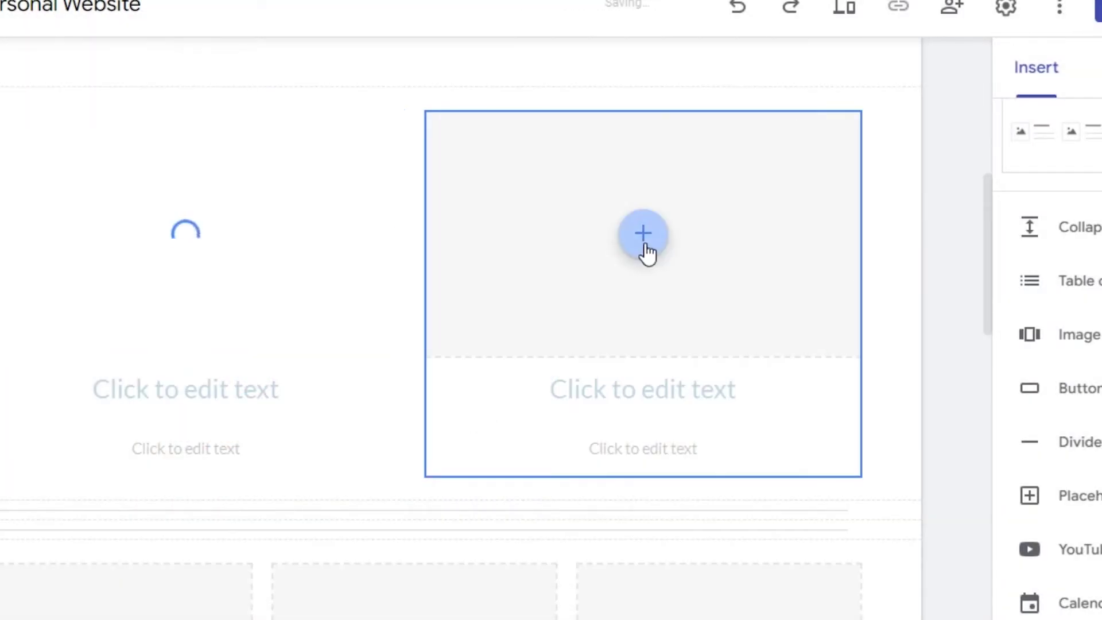
Put a laptop-on-desk photo in the right block and title the blocks 'Tutorial Videos' and 'Technology'.
left_click(647, 250)
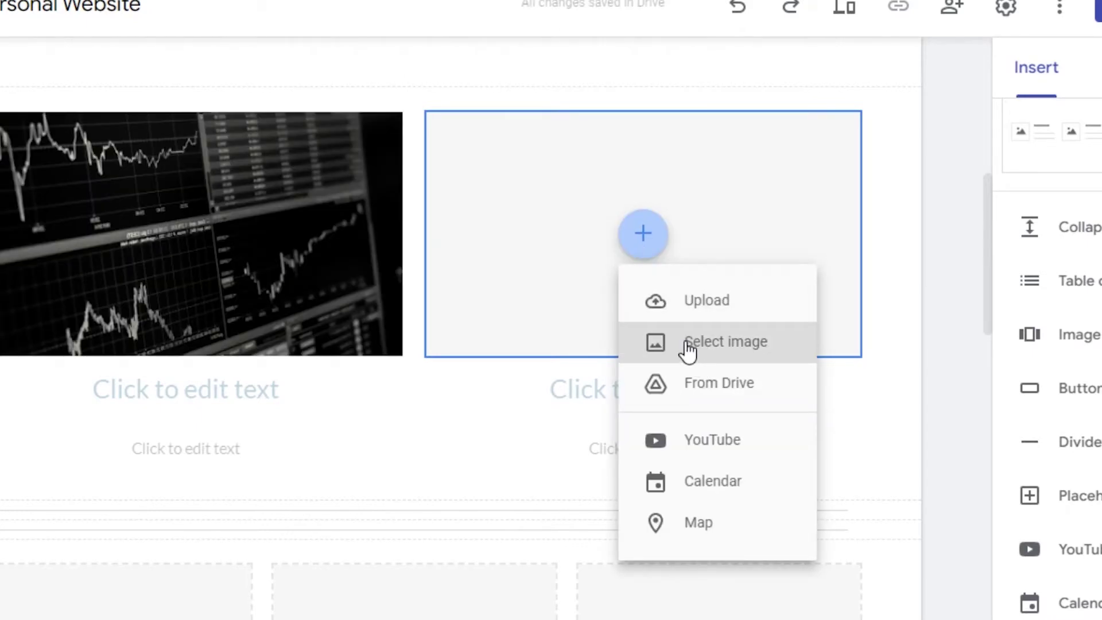
left_click(687, 350)
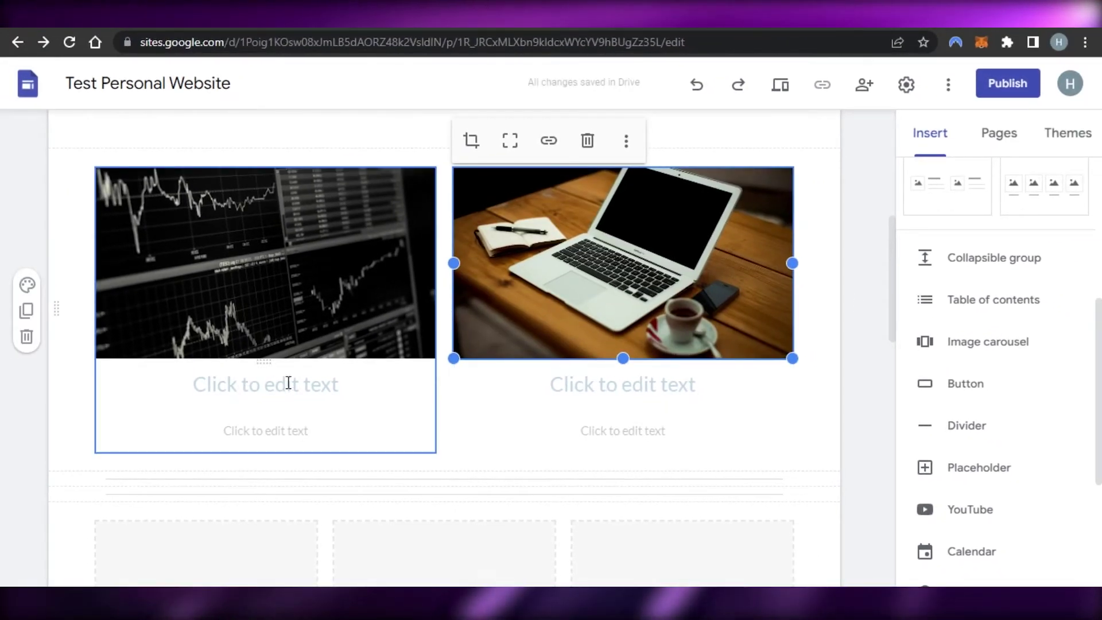
left_click(288, 382)
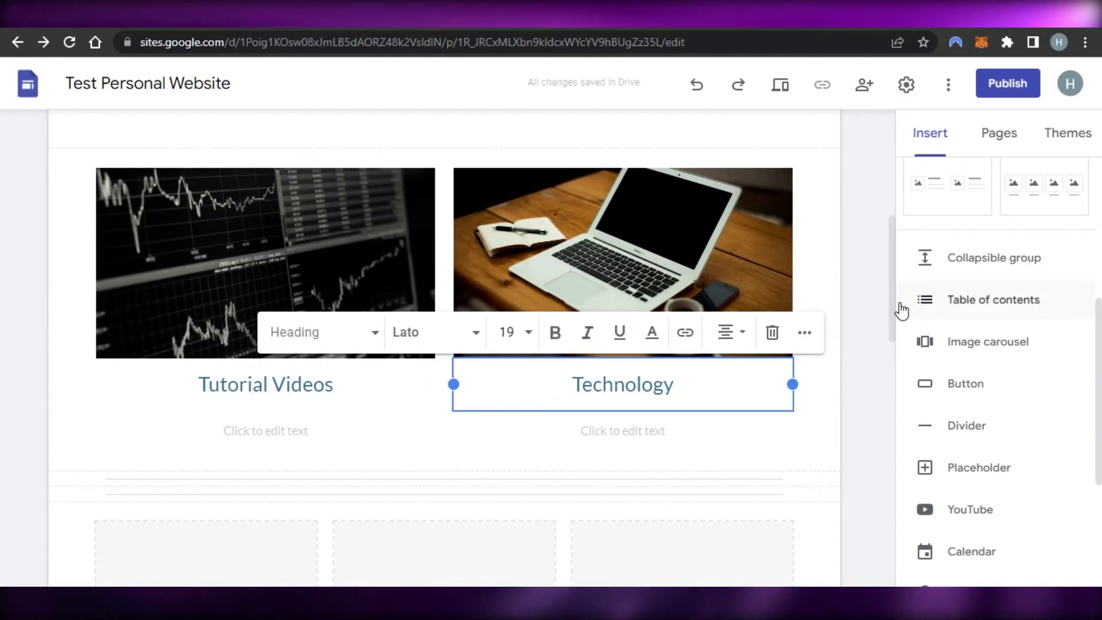
mouse_move(894, 315)
left_mouse_down()
mouse_move(899, 238)
mouse_move(910, 322)
left_mouse_up()
left_click(212, 447)
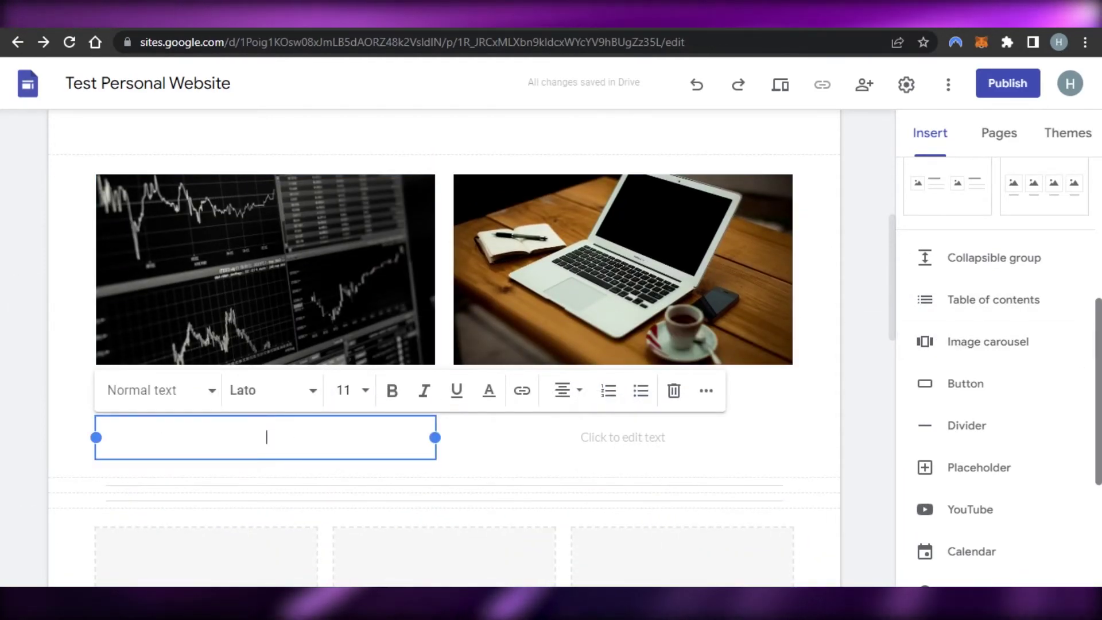
scroll(998, 373, "up", 3)
scroll(999, 373, "down", 5)
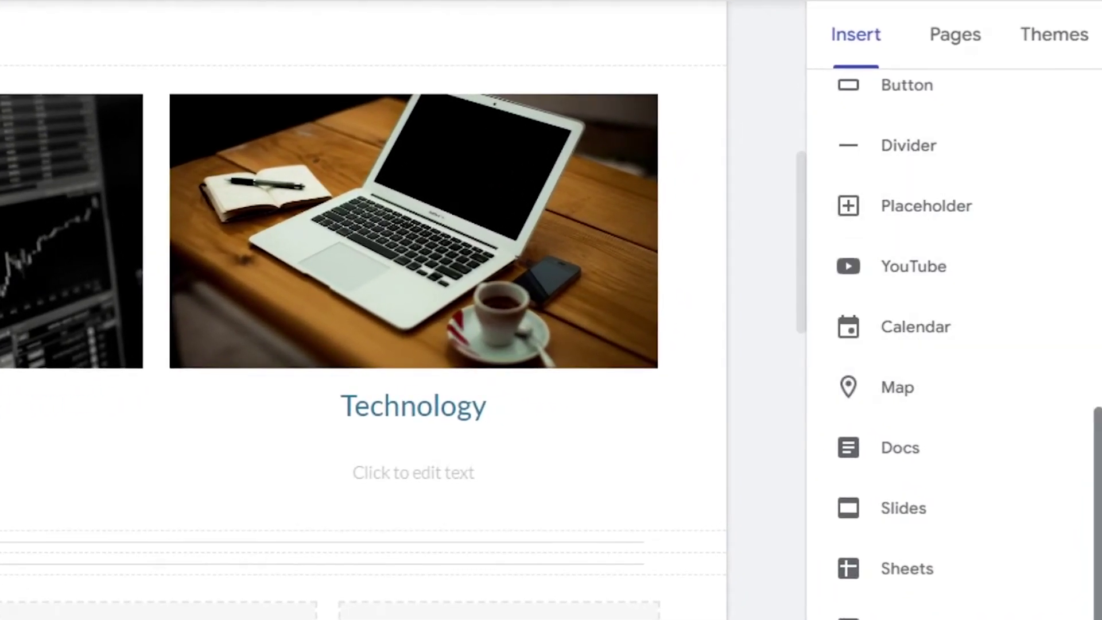
scroll(926, 336, "up", 2)
scroll(921, 330, "down", 3)
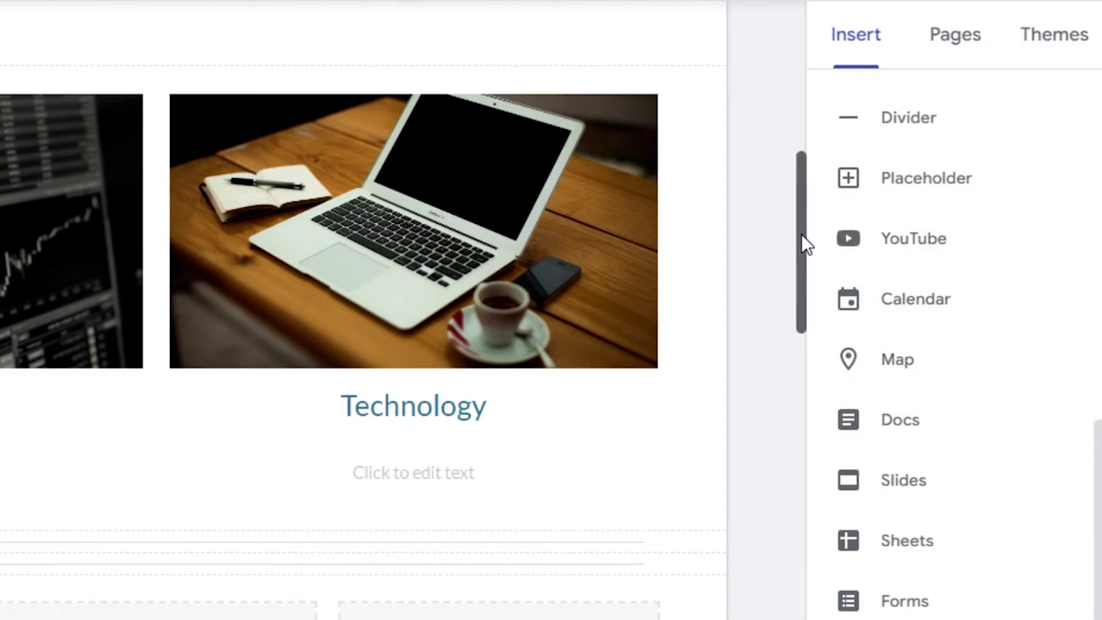
left_click_drag(802, 234, 814, 332)
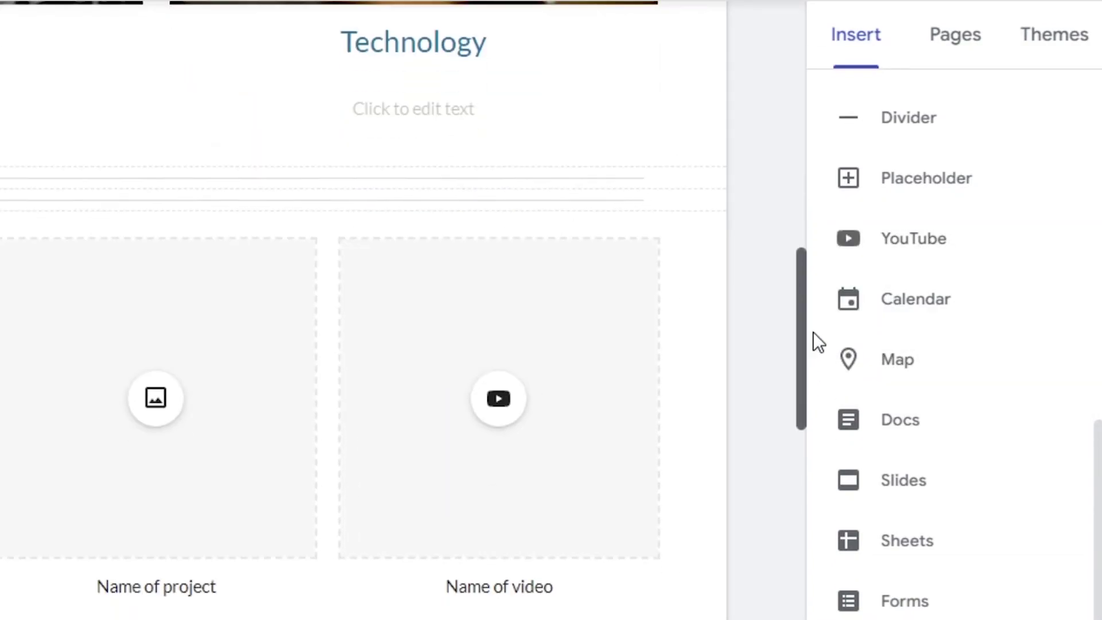
left_click(894, 246)
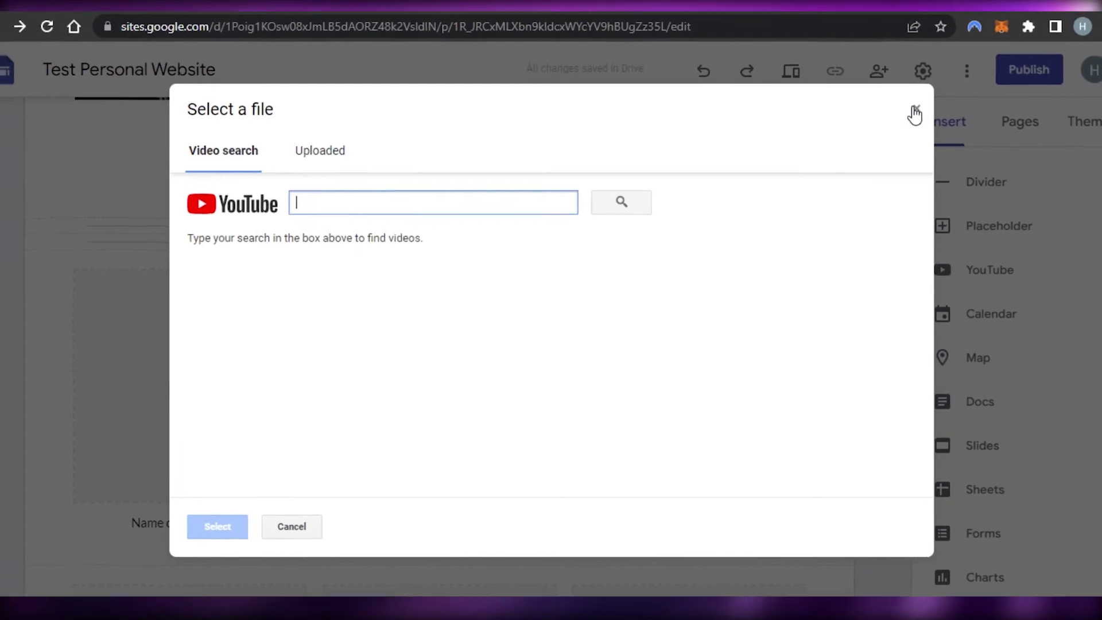
left_click(915, 112)
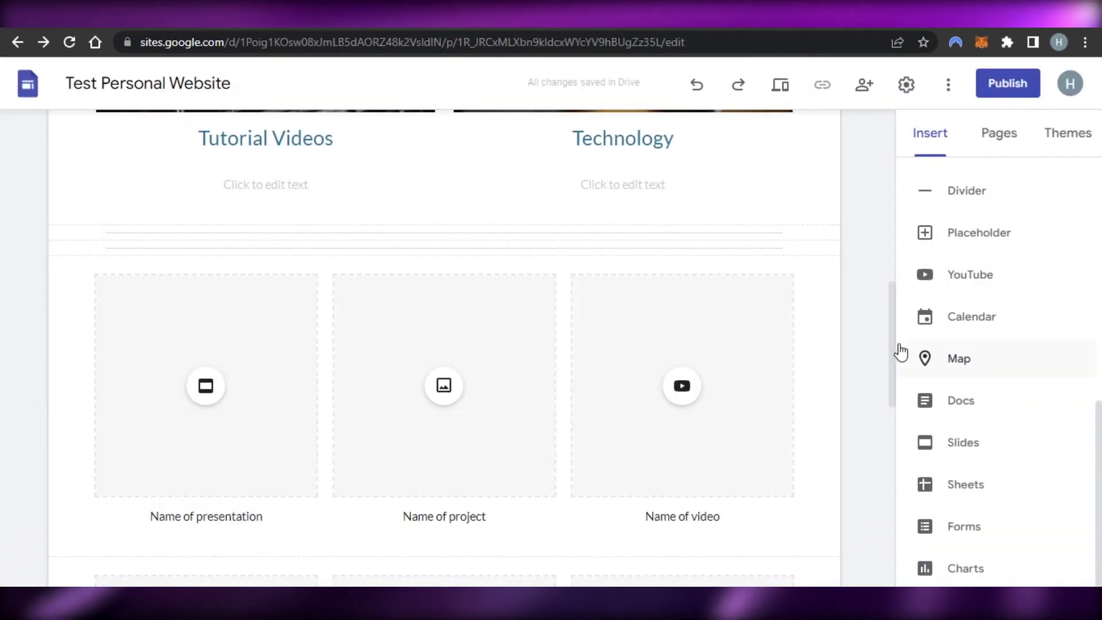
scroll(898, 241, "up", 15)
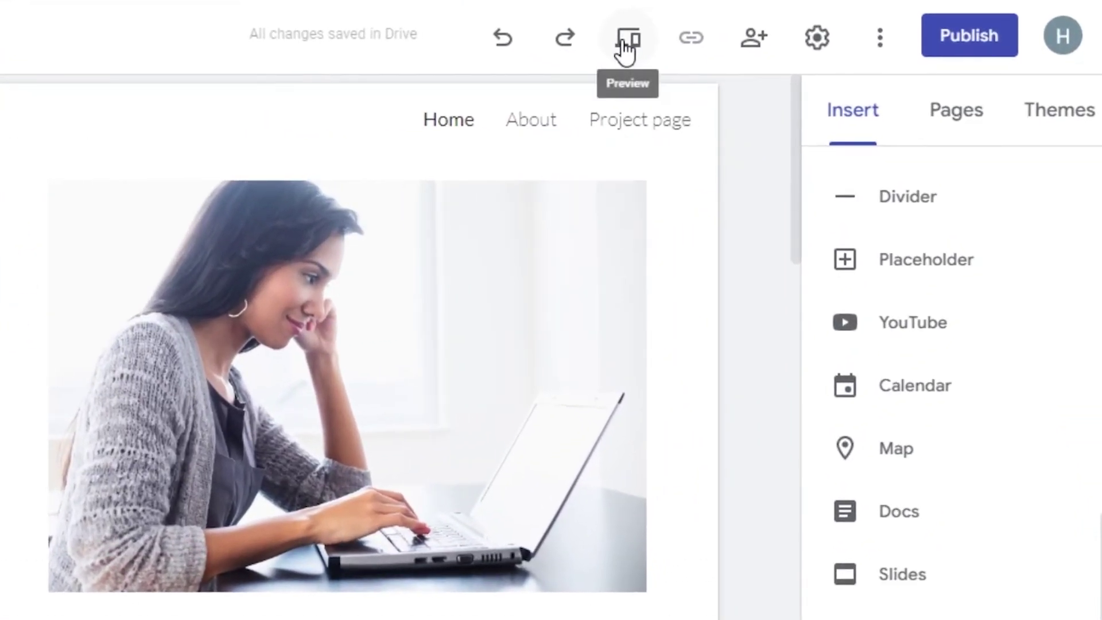
left_click(626, 39)
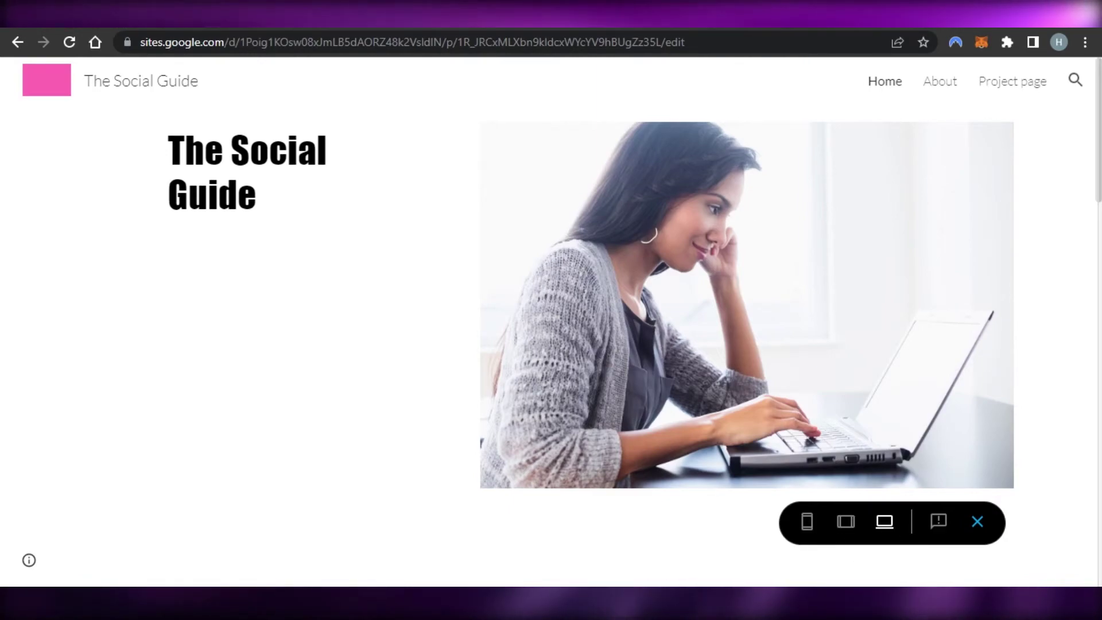
left_click(20, 75)
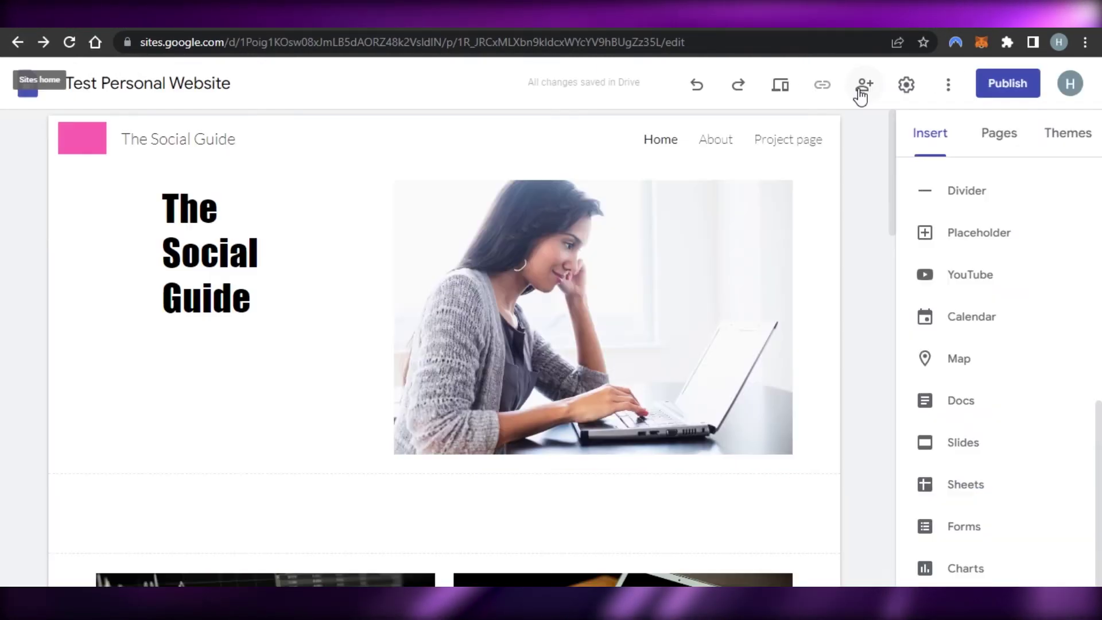
Review the Test Personal Website sharing settings and close the Share dialog with Done.
left_click(541, 192)
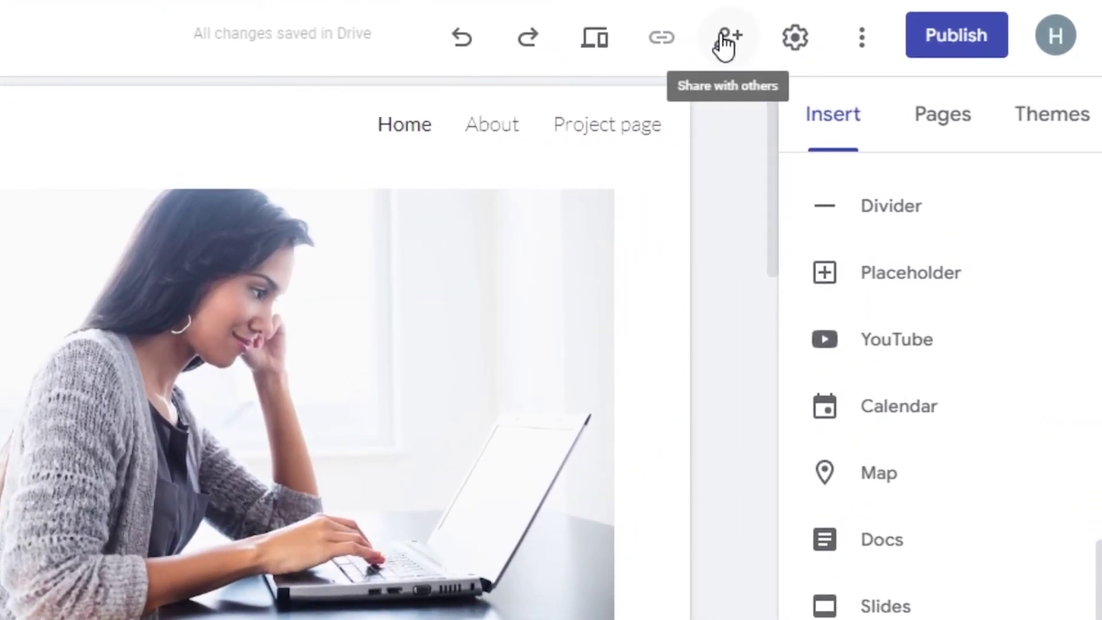
left_click(724, 43)
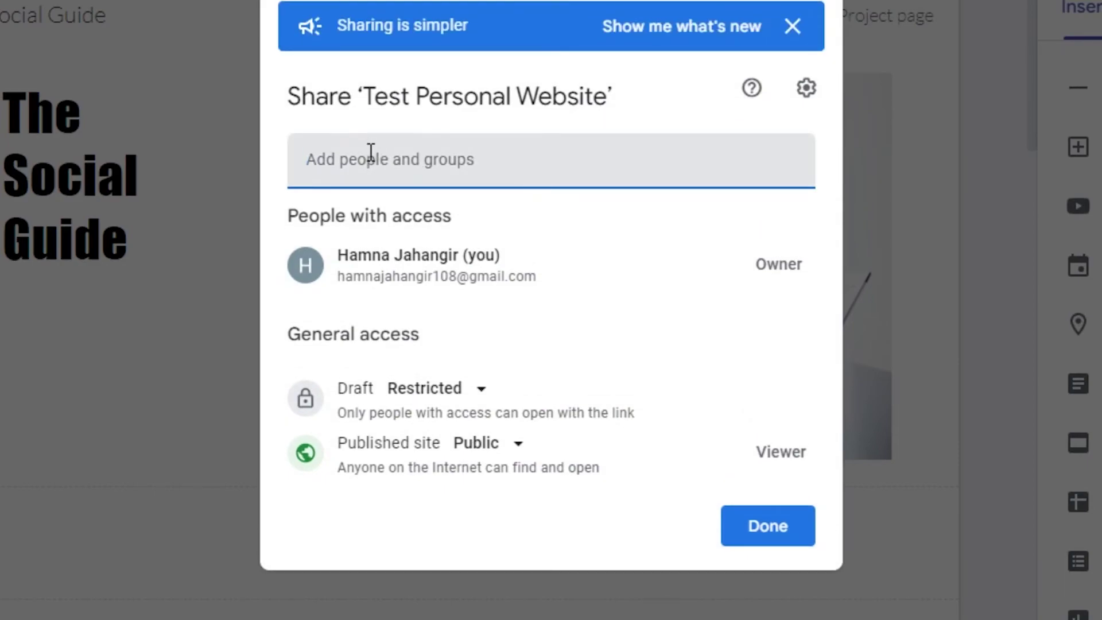
left_click(371, 153)
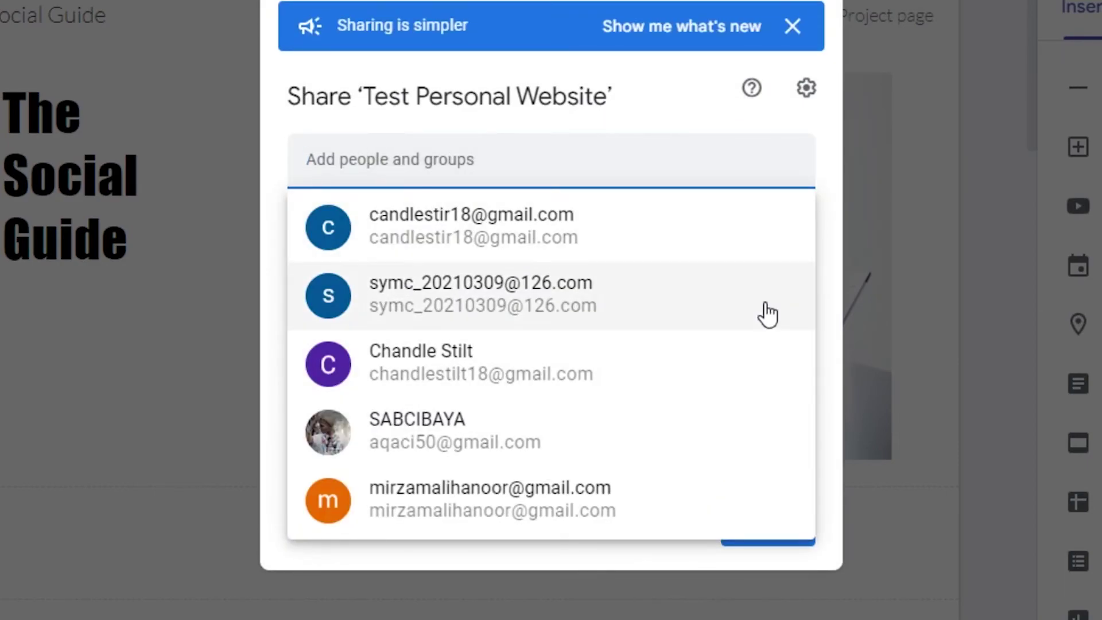
left_click(490, 54)
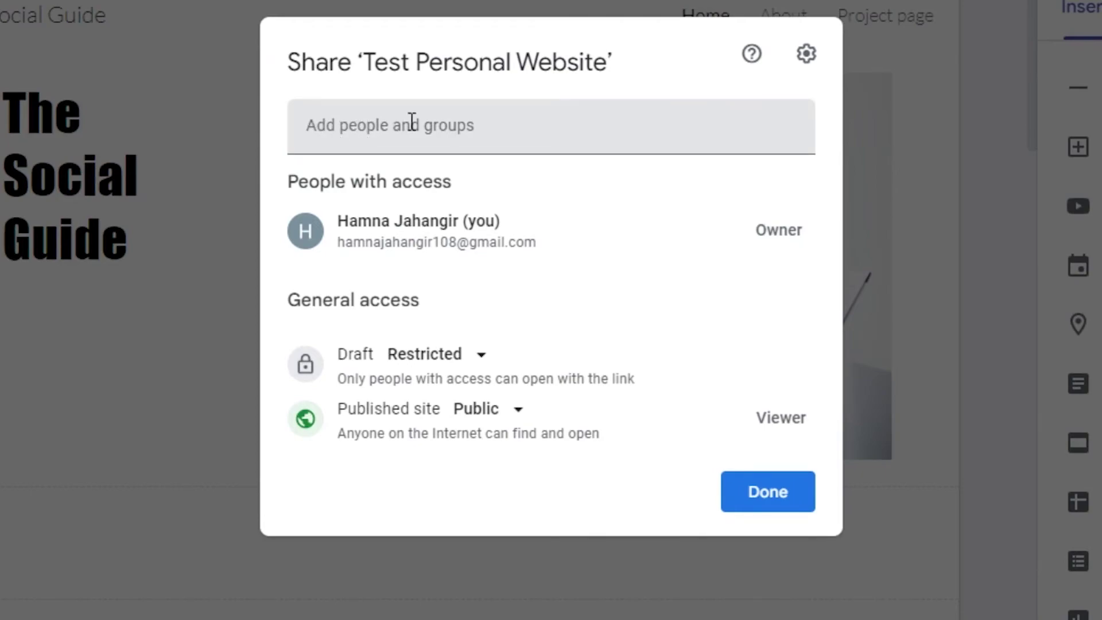
left_click(765, 495)
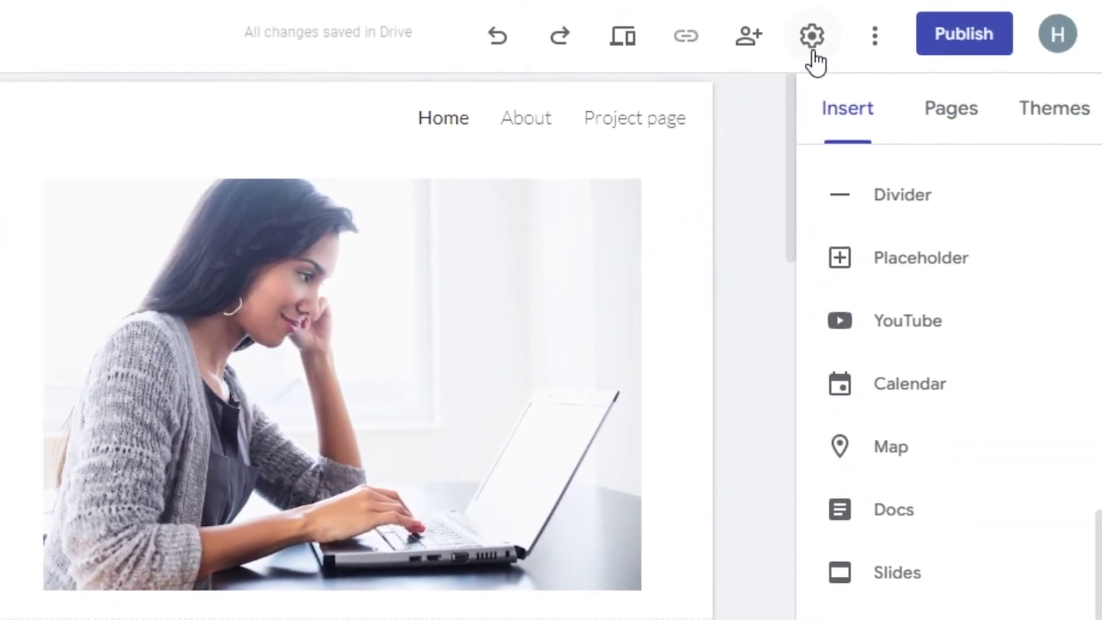
Create a new page named 'contact us' after Home, then bring up the Themes panel.
left_click(979, 125)
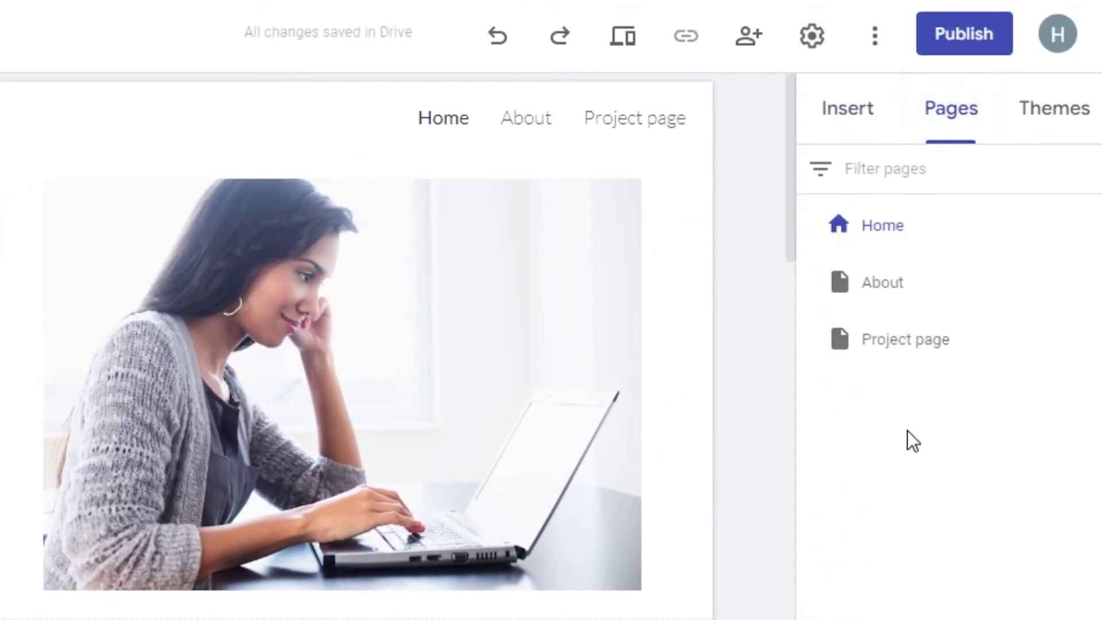
mouse_move(964, 612)
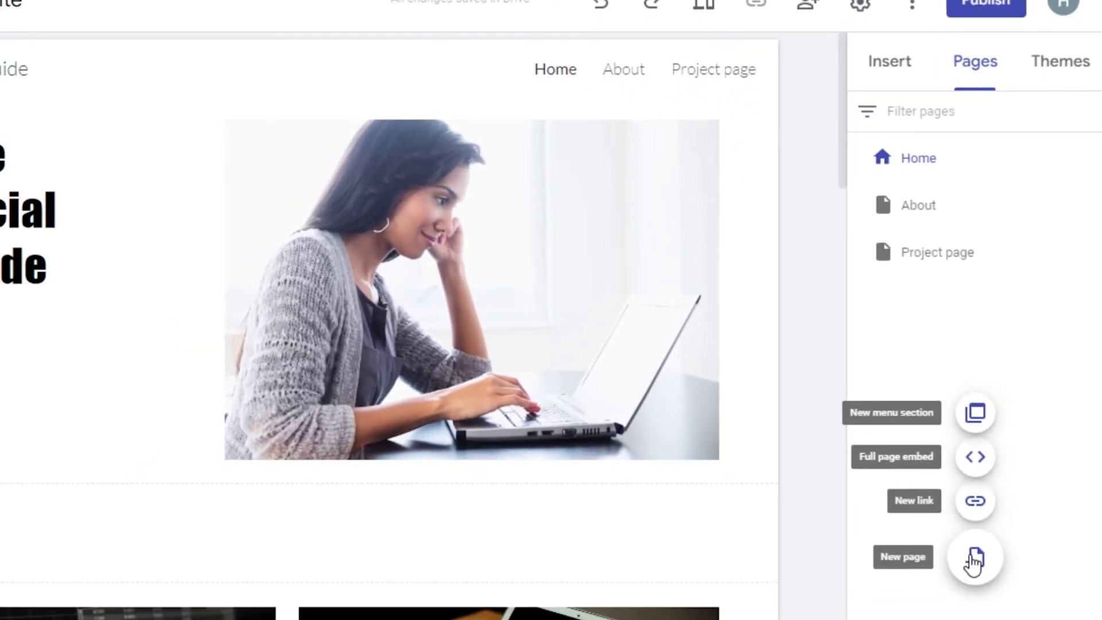
left_click(974, 559)
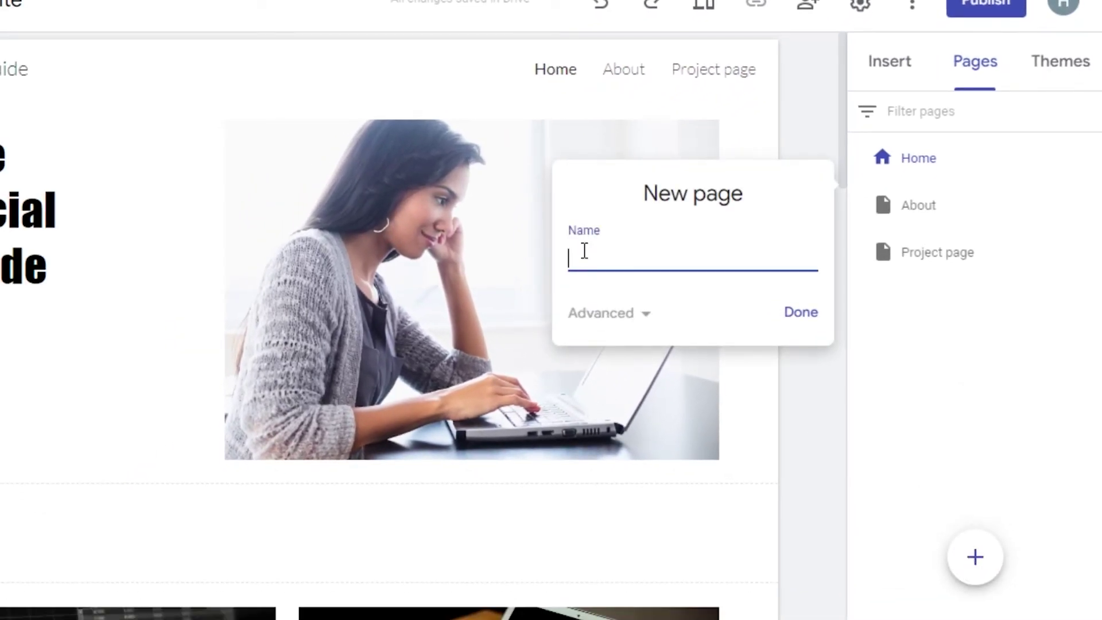
type("contacy")
key("BackSpace")
type("t us")
key("Return")
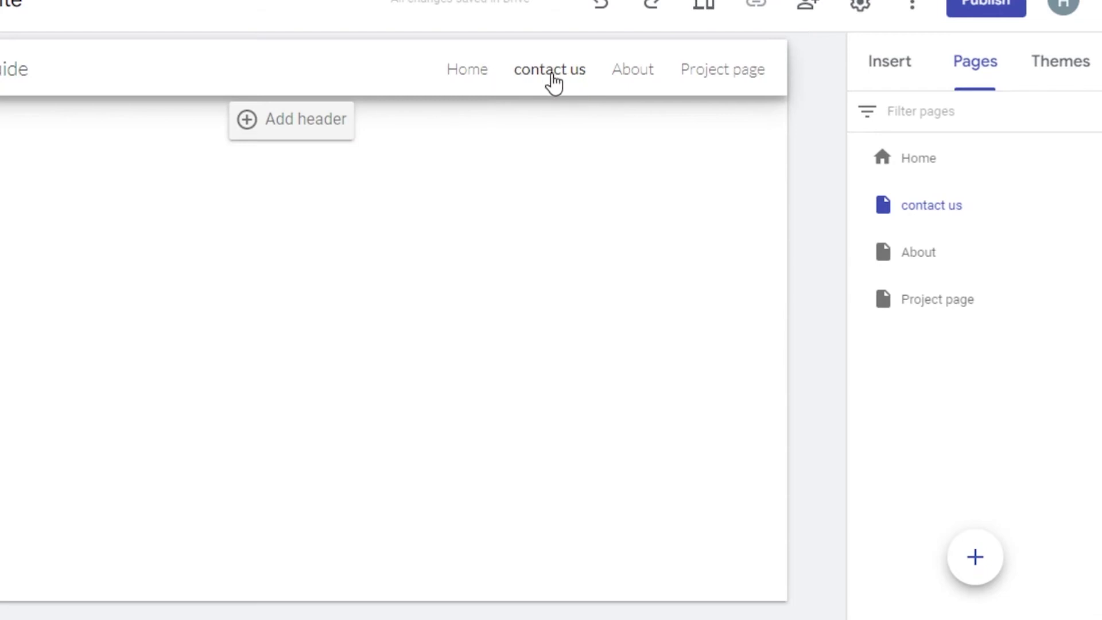
left_click(1074, 67)
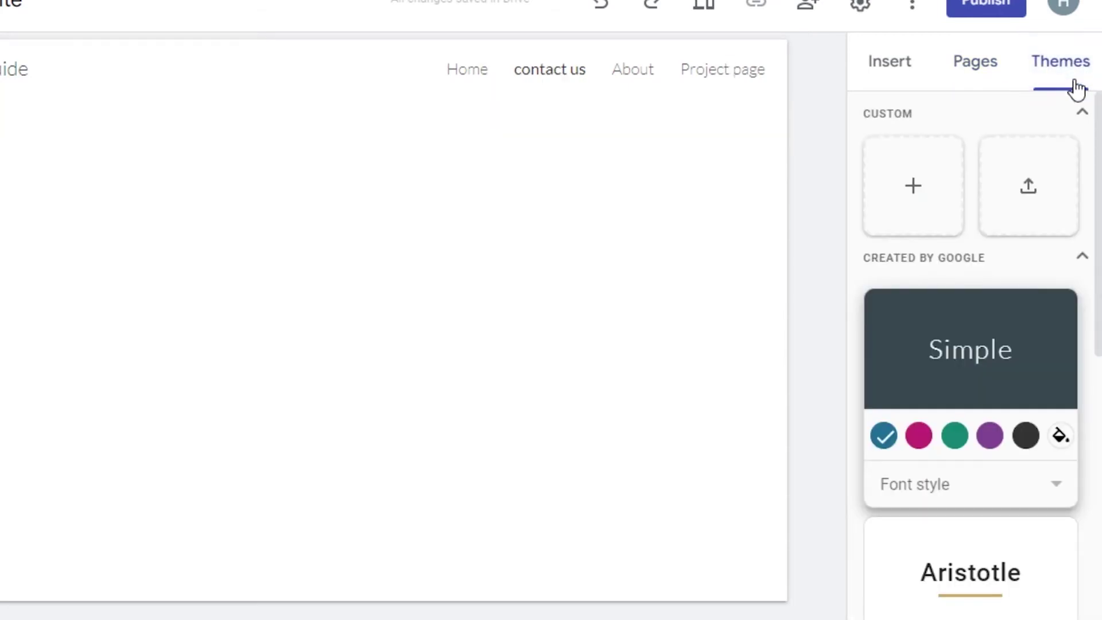
Return to the Home page and preview the Diplomat and Vision themes.
scroll(893, 165, "down", 8)
scroll(893, 166, "up", 5)
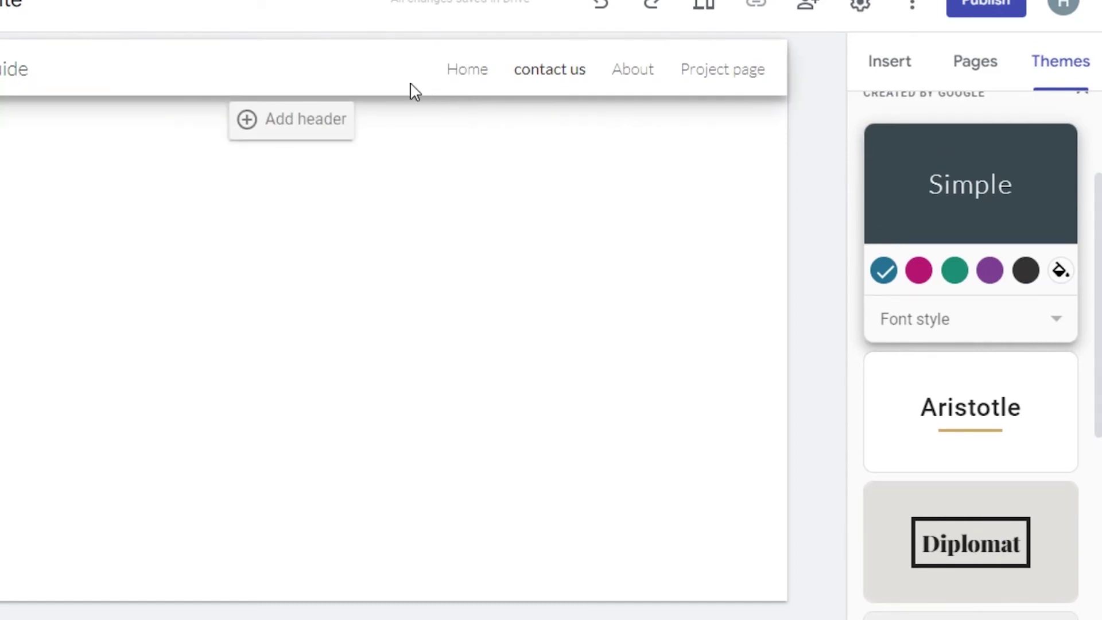
left_click(462, 72)
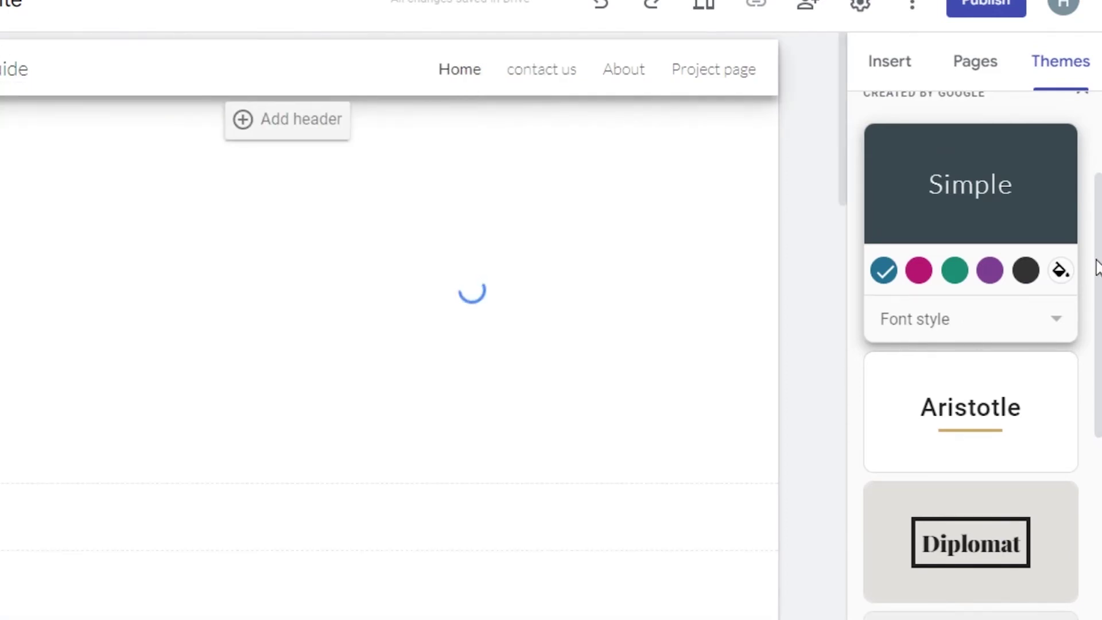
scroll(941, 246, "down", 5)
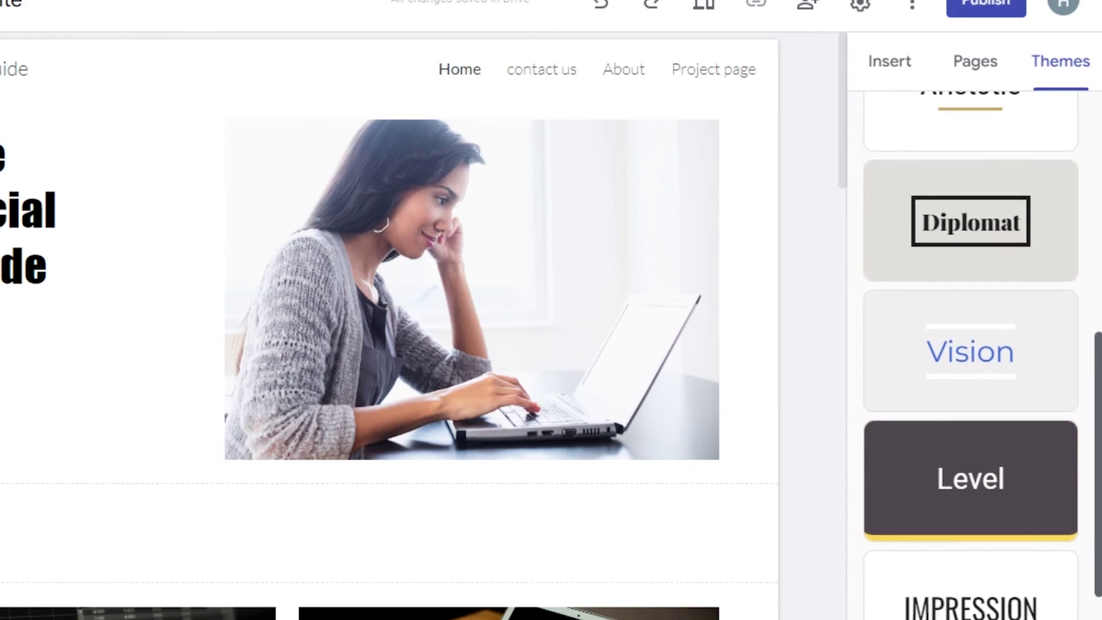
left_click(956, 232)
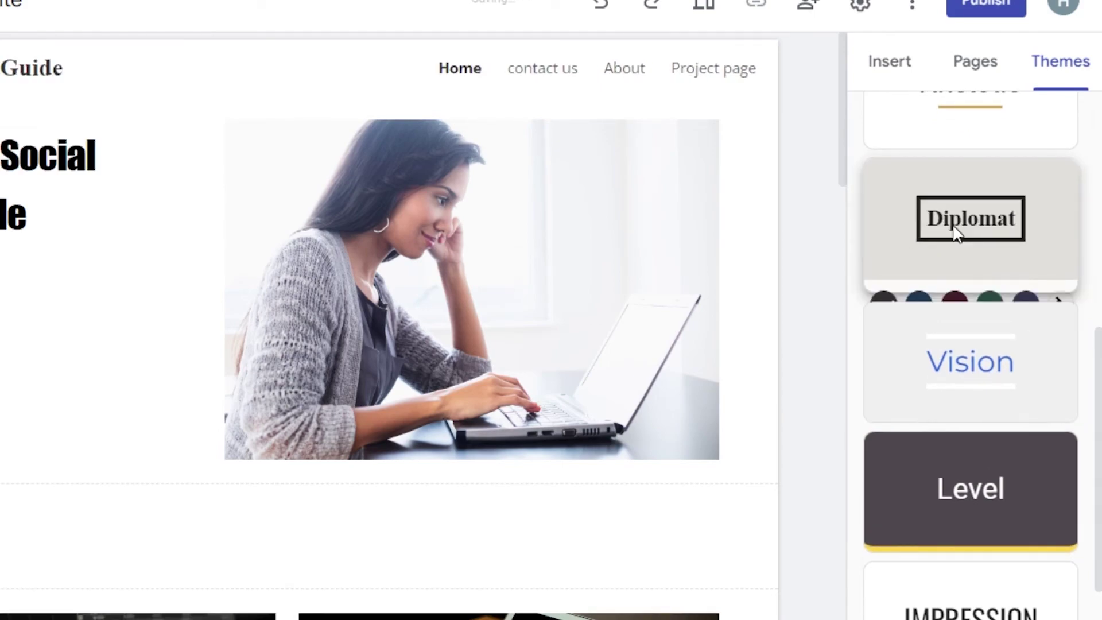
left_click(973, 462)
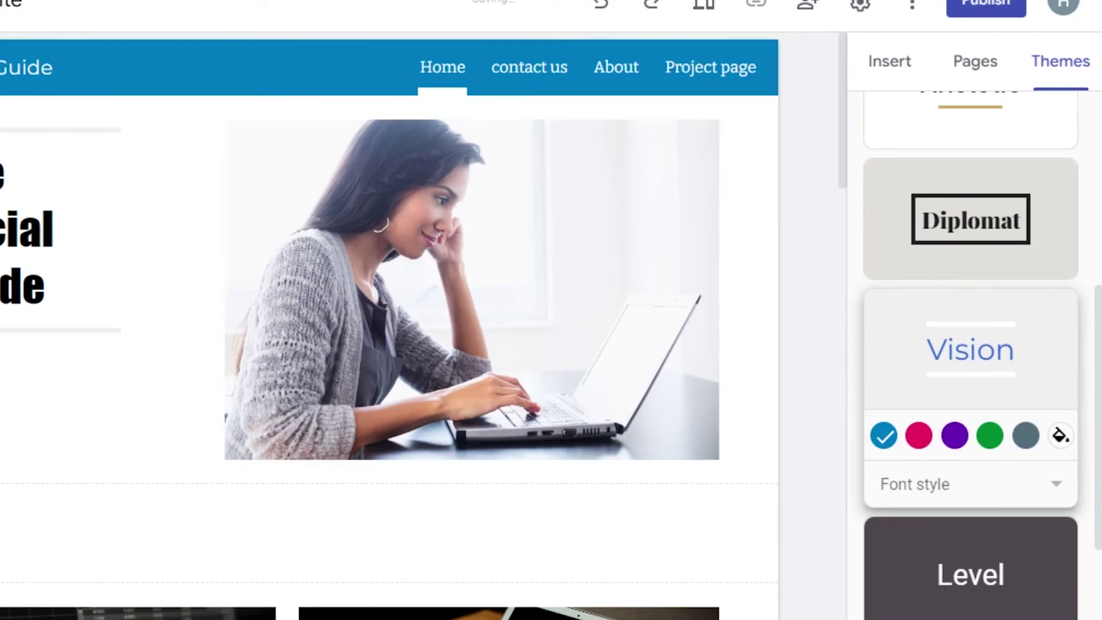
Apply the Simple theme with its first colour option for a plain white header.
scroll(971, 350, "up", 7)
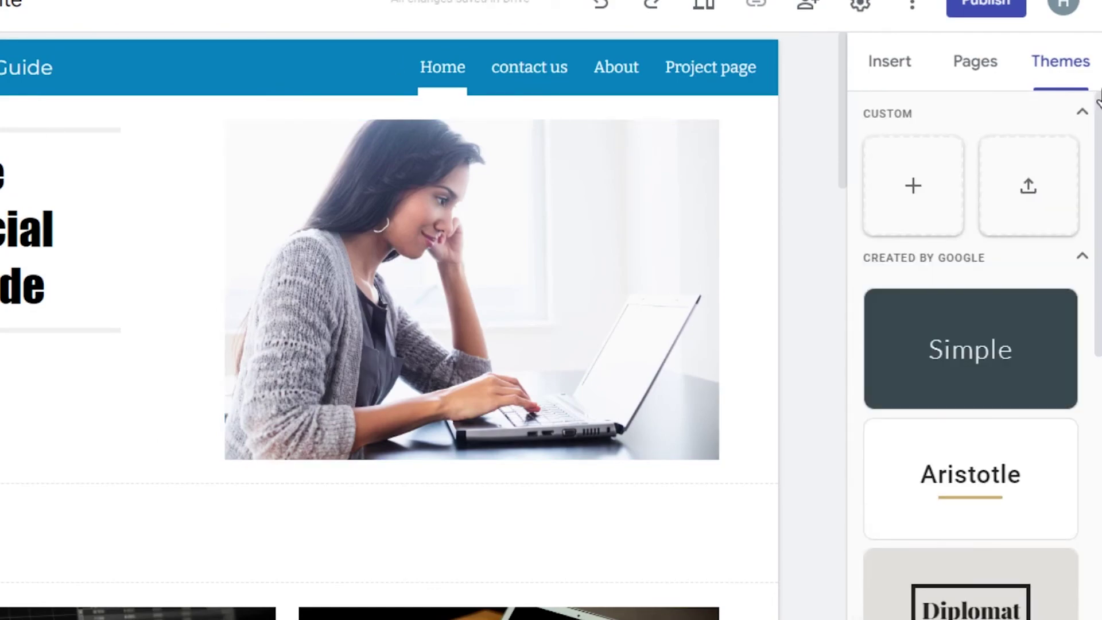
left_click(971, 350)
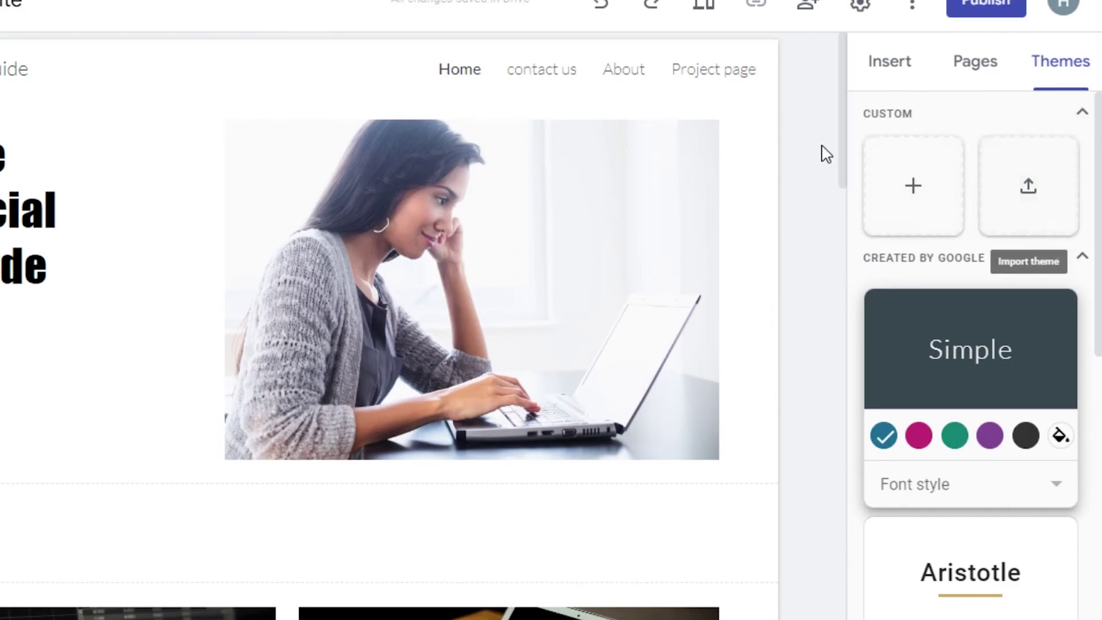
mouse_move(851, 151)
left_mouse_down()
mouse_move(866, 277)
mouse_move(861, 141)
left_mouse_up()
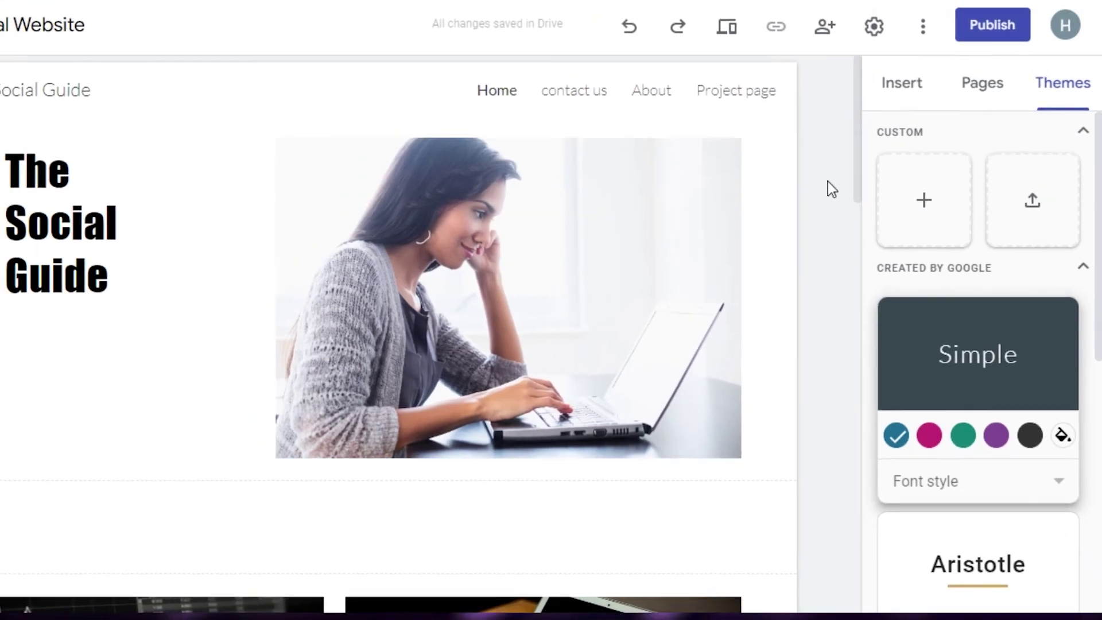
left_click_drag(845, 135, 899, 124)
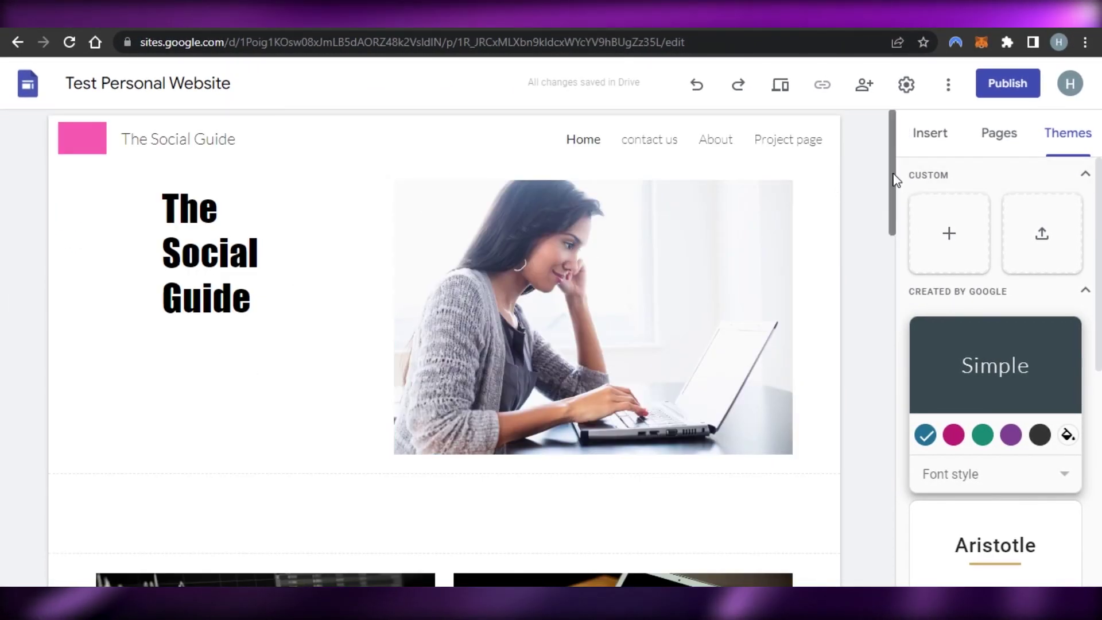
Review the Home page's hero, Tutorial Videos and Technology blocks, and show the Insert elements list.
scroll(895, 252, "down", 5)
left_click_drag(900, 260, 907, 173)
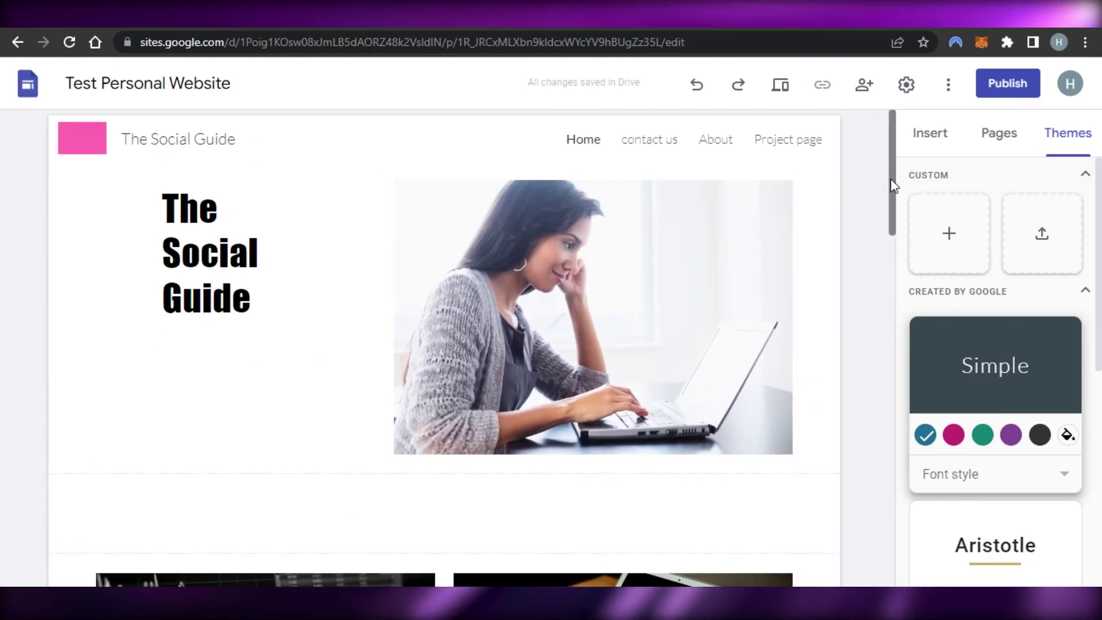
left_click(929, 148)
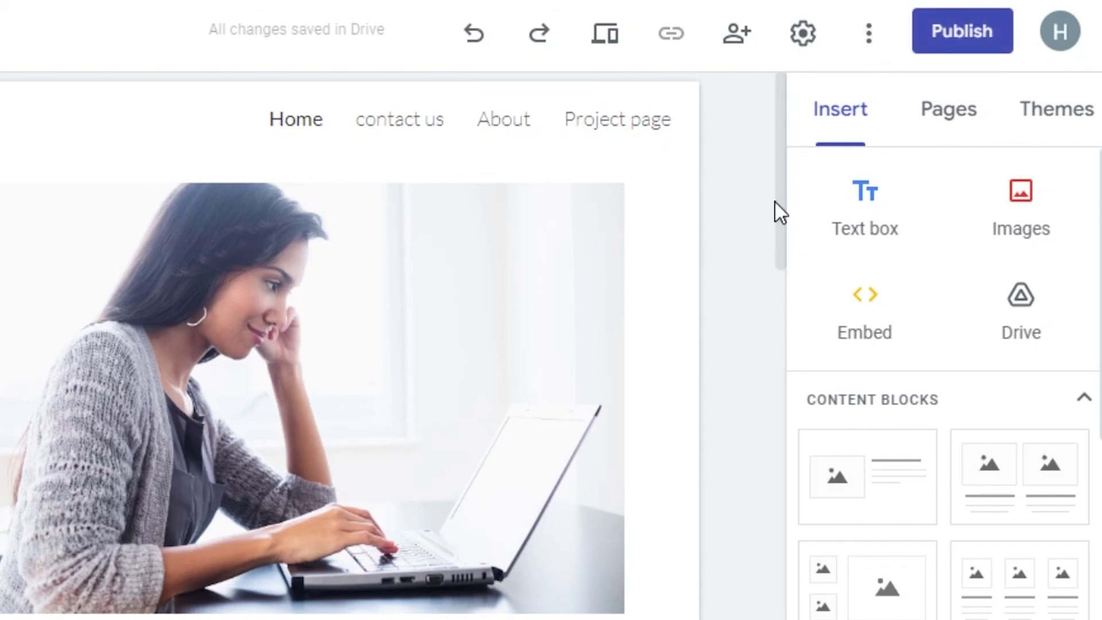
left_click_drag(787, 202, 811, 239)
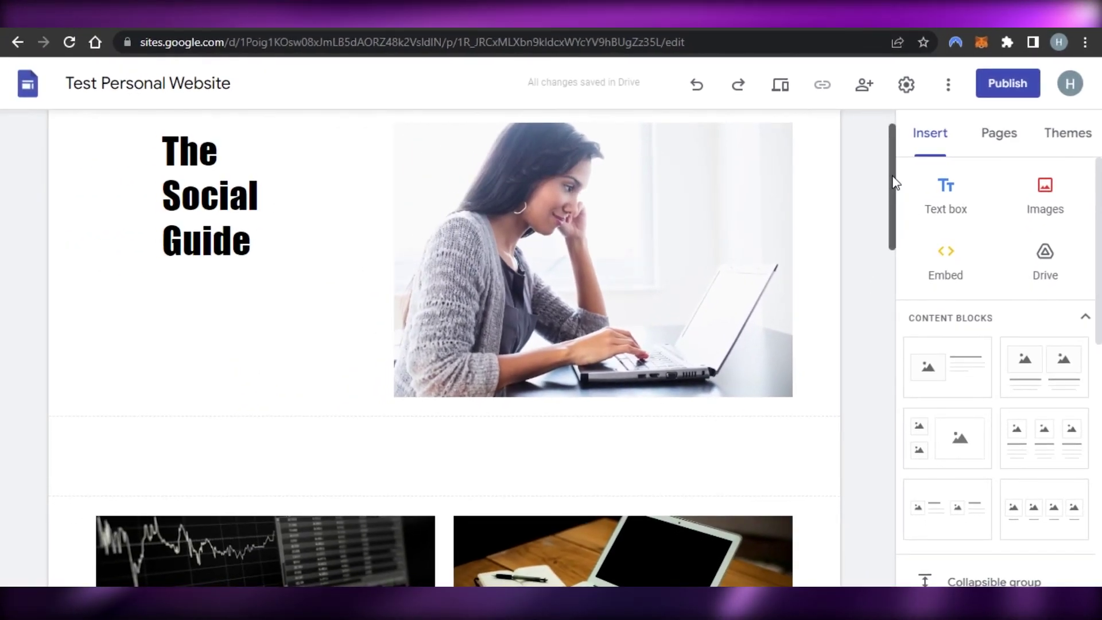
left_click_drag(847, 186, 611, 135)
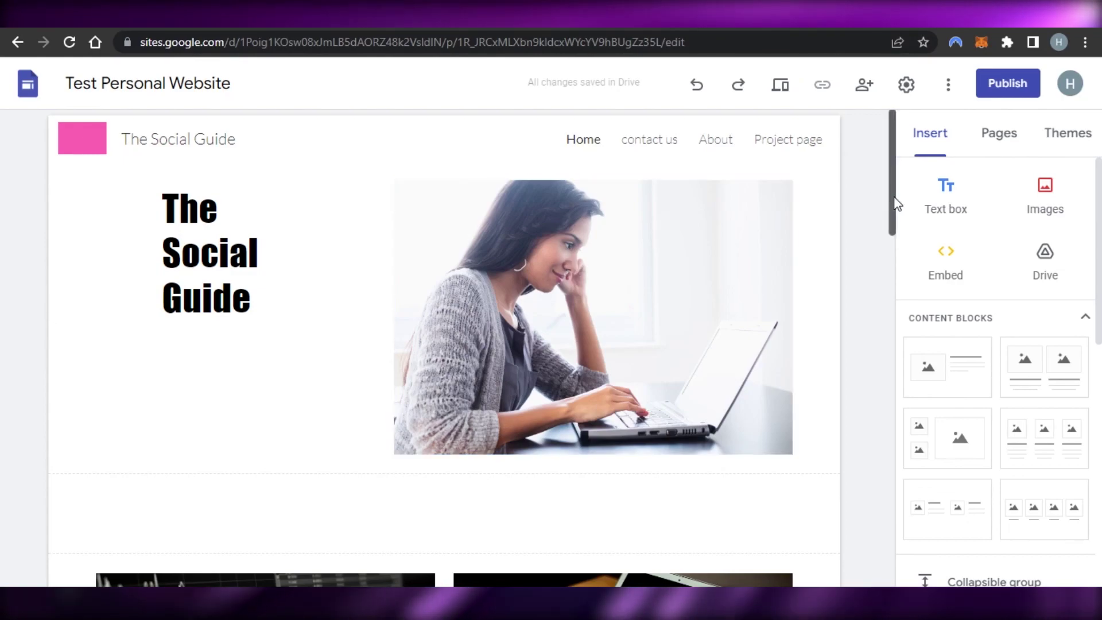
left_click_drag(893, 201, 897, 225)
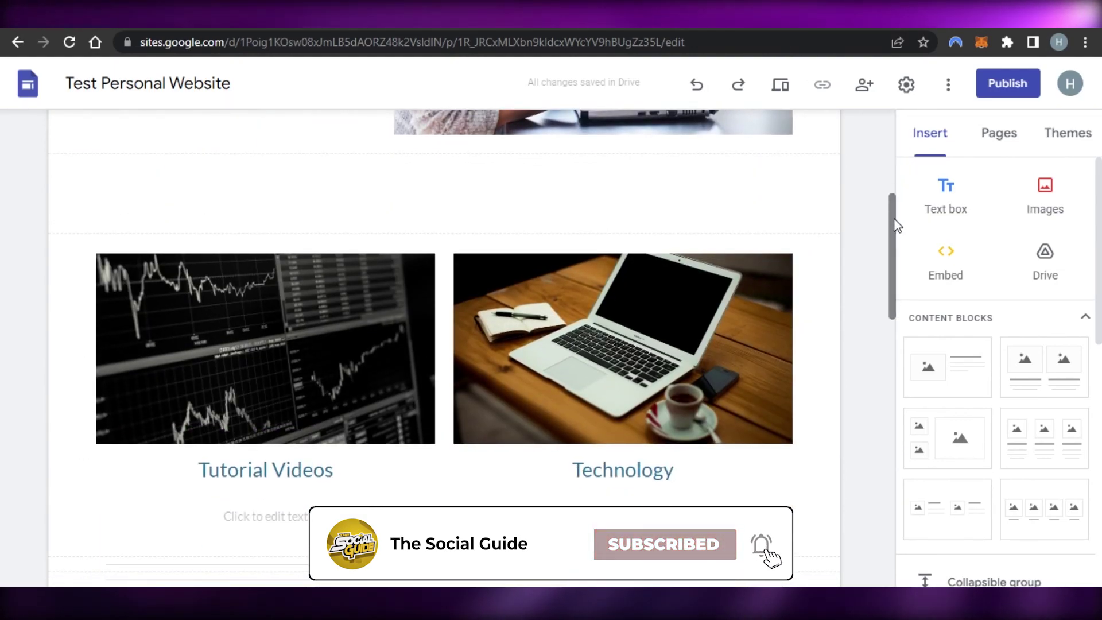
left_click_drag(897, 225, 893, 142)
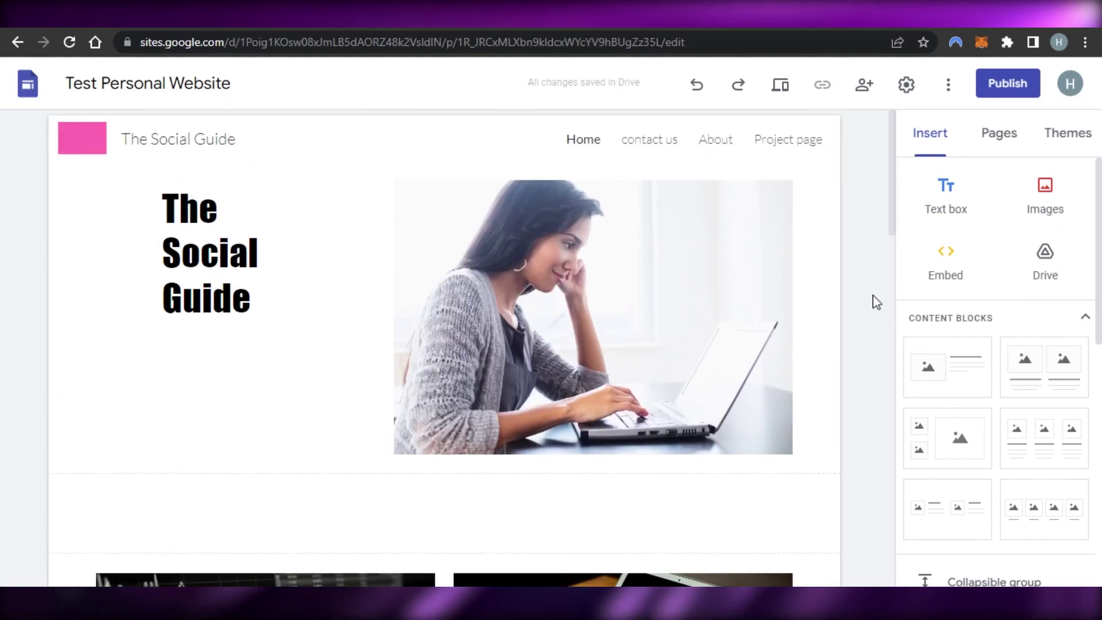